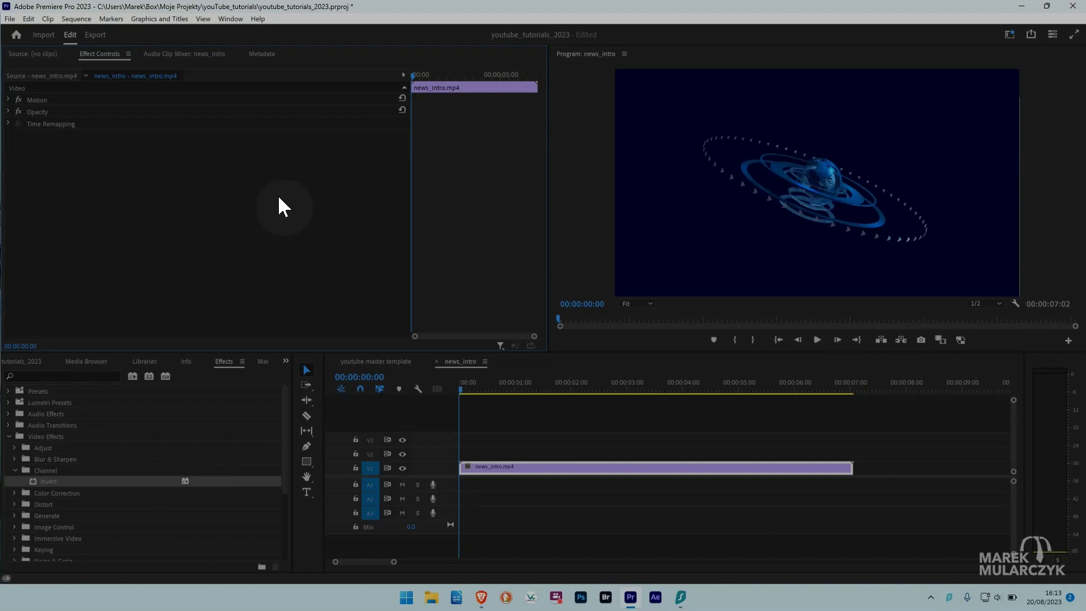
- Collapse the Video Effects folder so only the top-level effect folders show
left_click(9, 436)
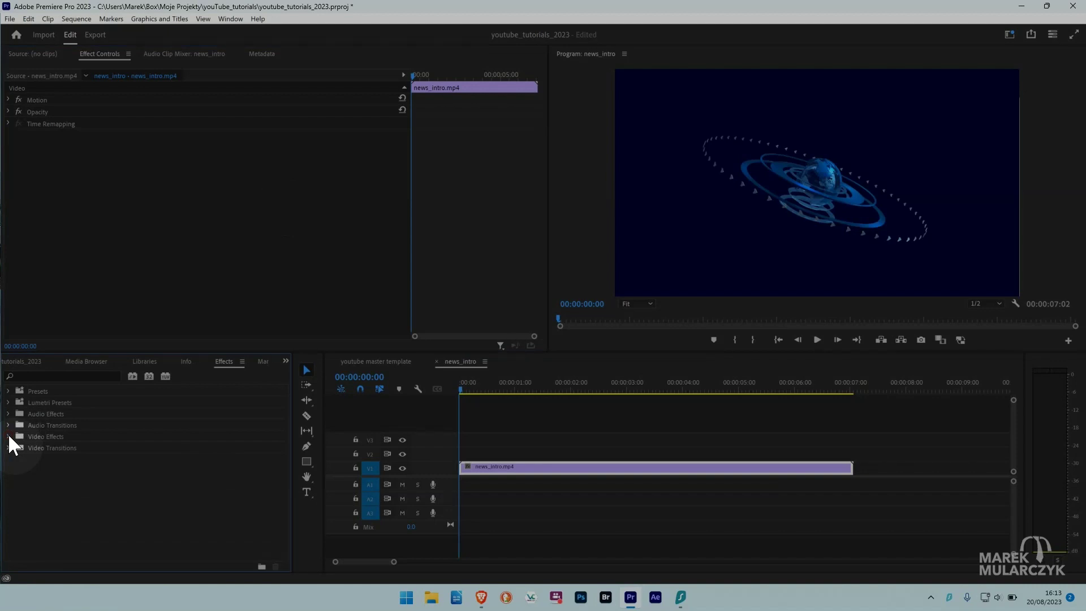
- Preview the unedited clip, then stop and return the playhead to 00:00:00:00
key("space")
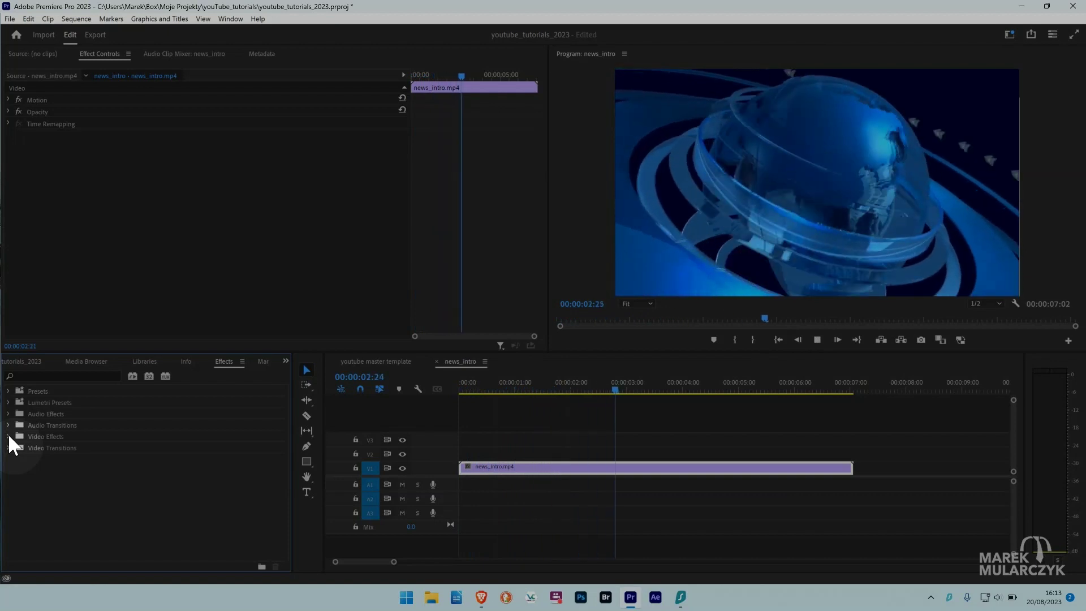
key("space")
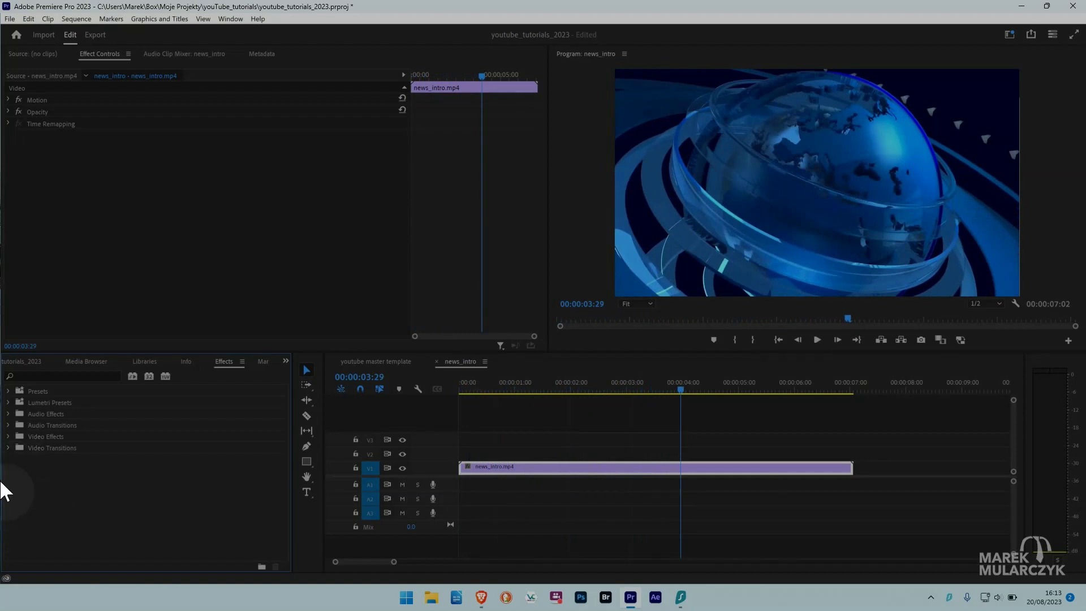
left_click_drag(472, 392, 455, 385)
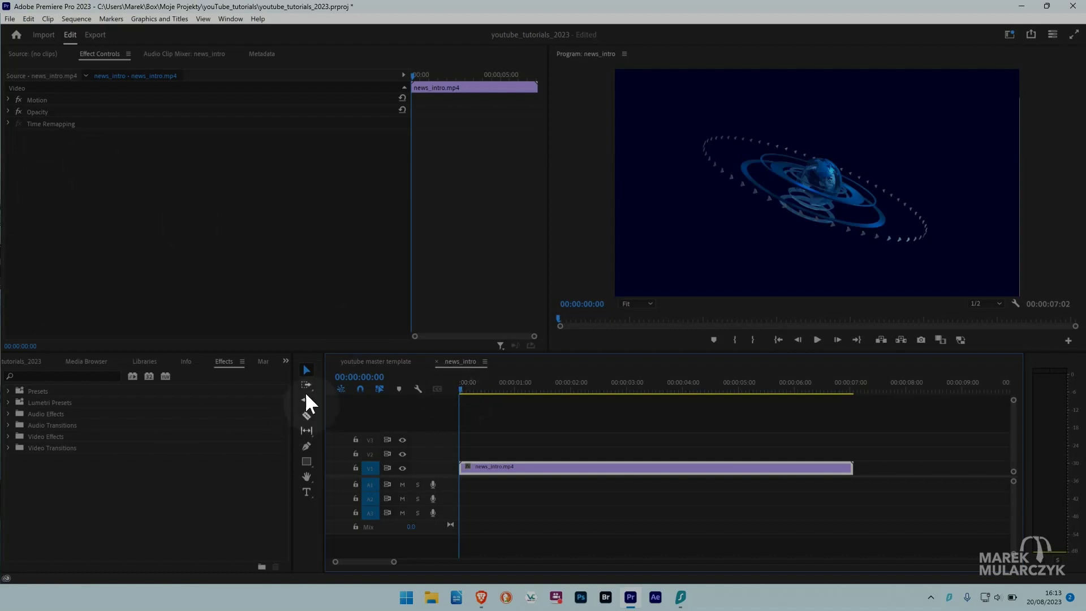
- Search 'edge' and apply Stylize > Find Edges to news_intro.mp4, then preview it
left_click(229, 361)
left_click(27, 376)
type("edge")
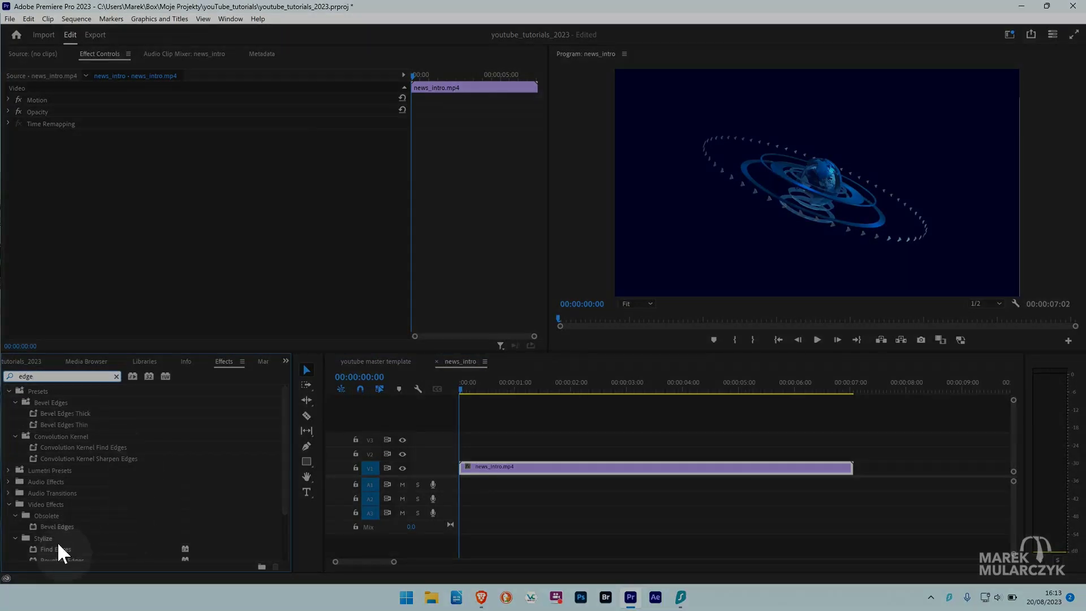
left_click(55, 549)
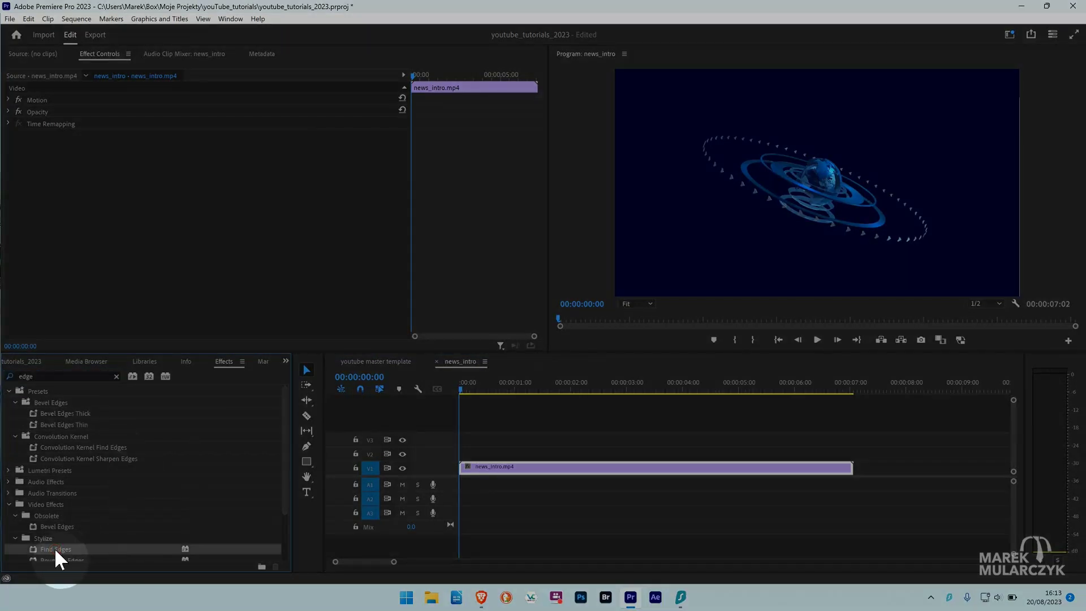
left_click_drag(54, 547, 515, 465)
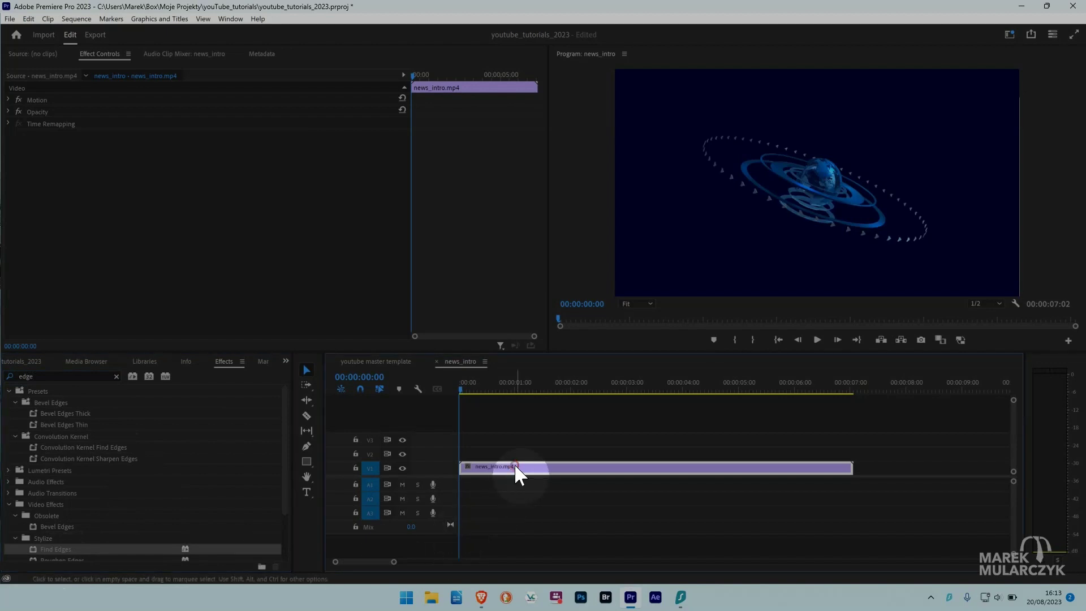
double_click(67, 548)
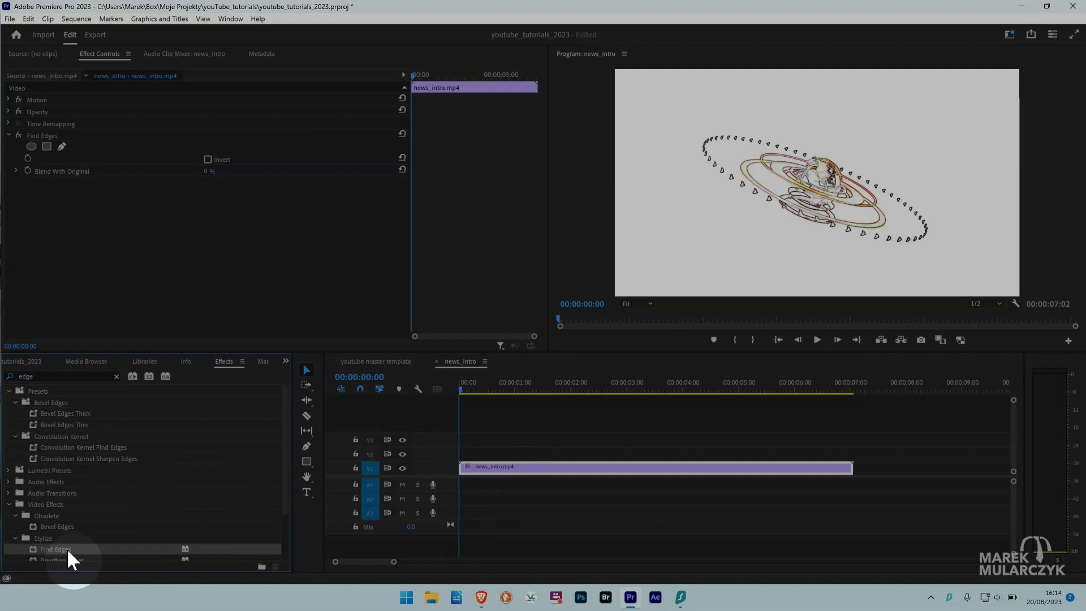
key("space")
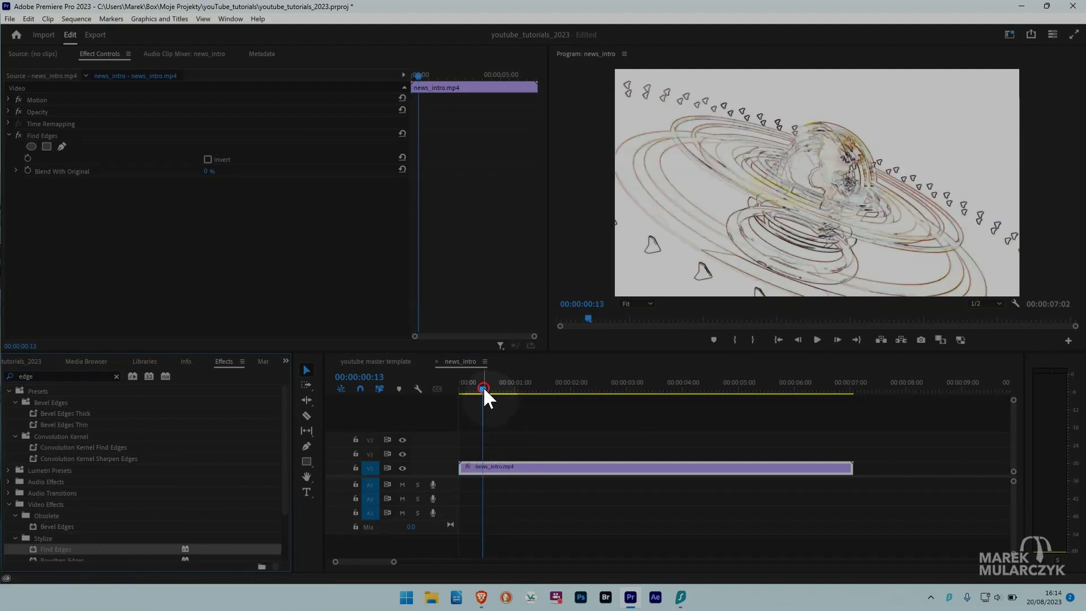
- Turn on Find Edges' Invert, keeping Blend With Original at 0% after testing it
left_click_drag(483, 385, 476, 390)
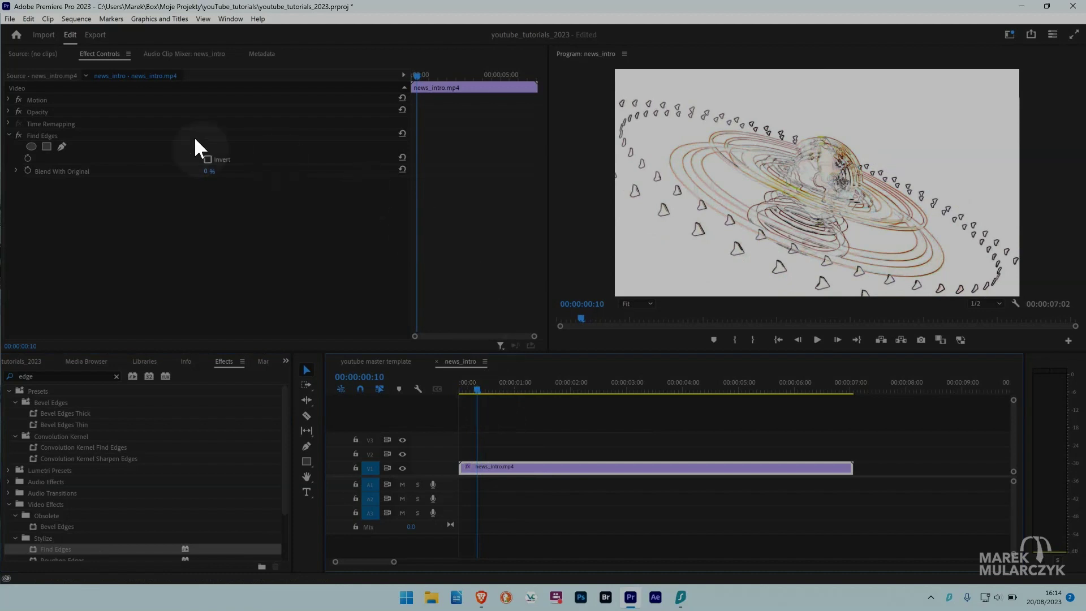
left_click(208, 159)
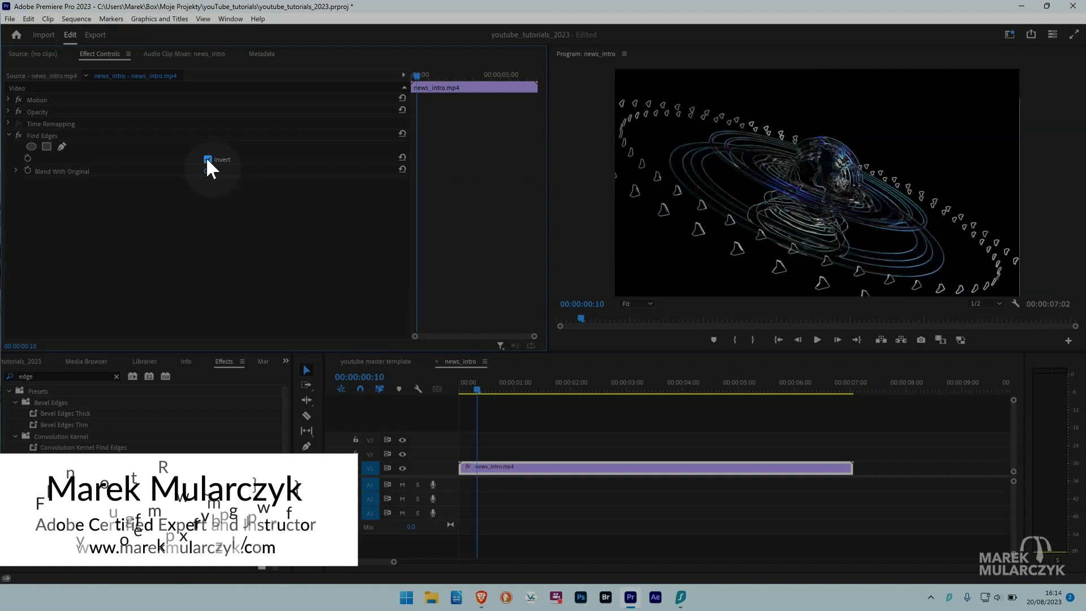
left_click(207, 160)
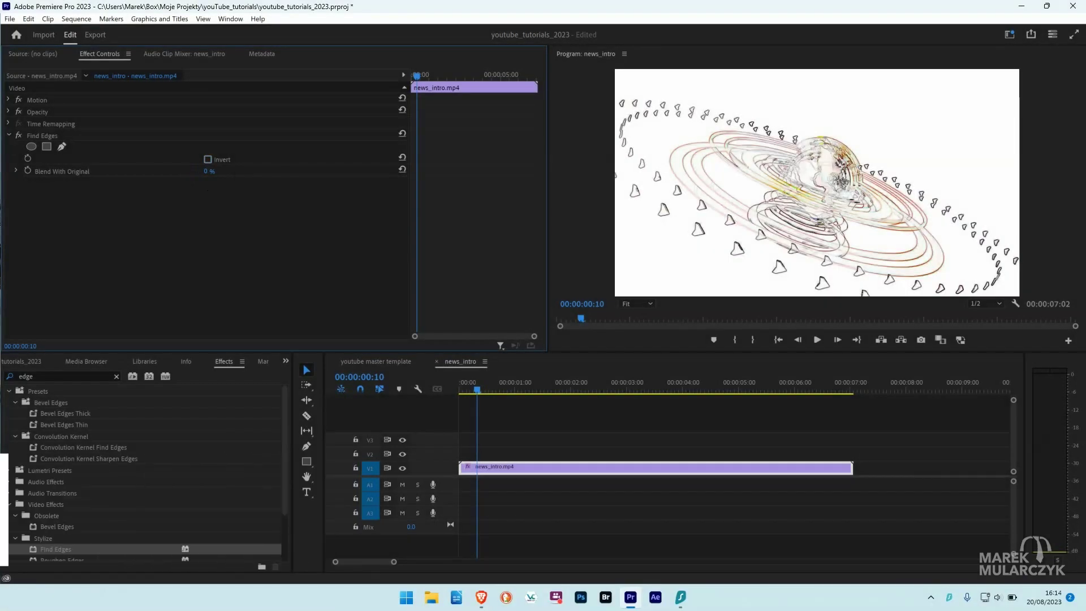
left_click_drag(207, 171, 234, 171)
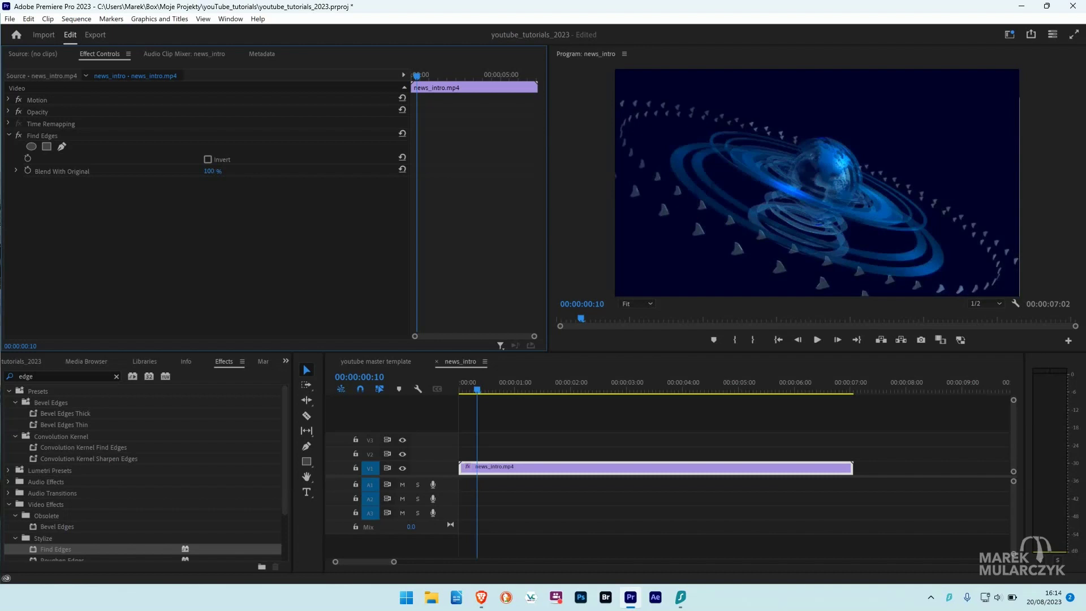
mouse_move(212, 171)
left_mouse_down()
mouse_move(164, 171)
mouse_move(224, 171)
mouse_move(206, 170)
left_mouse_up()
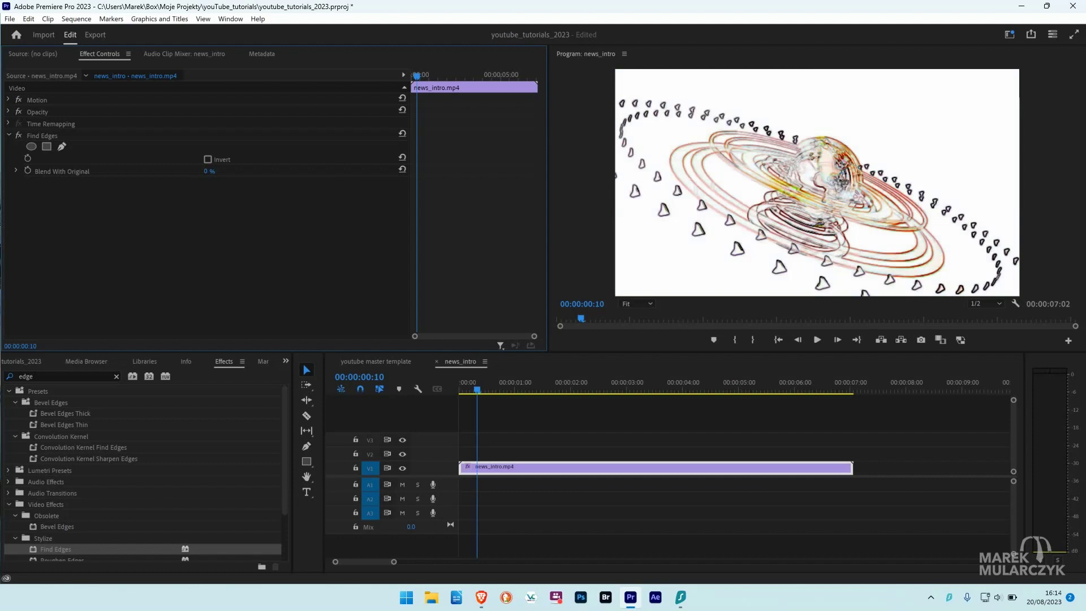
left_click(207, 159)
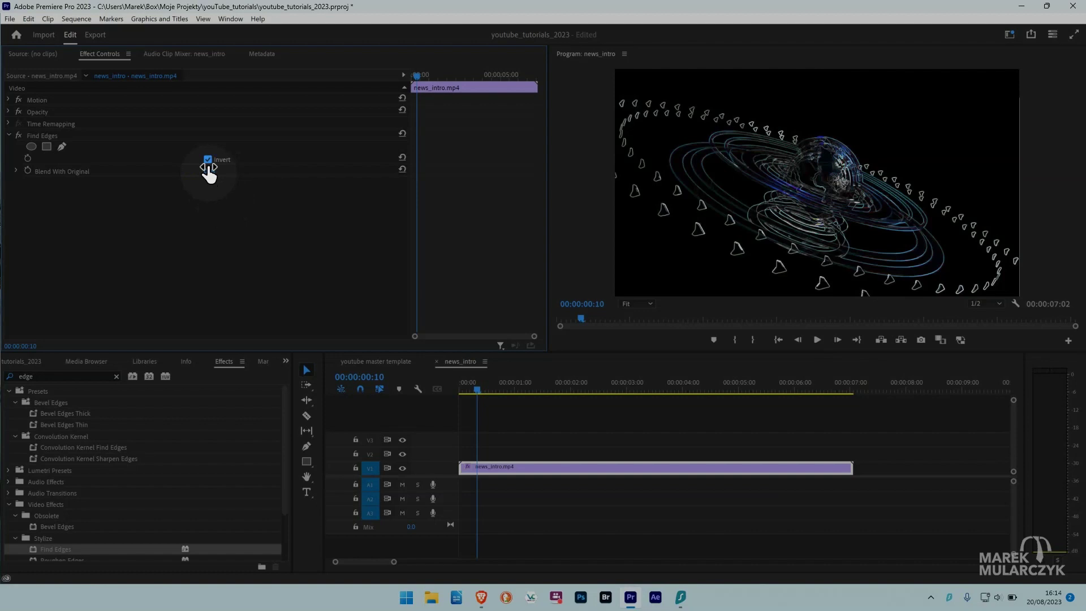
key("space")
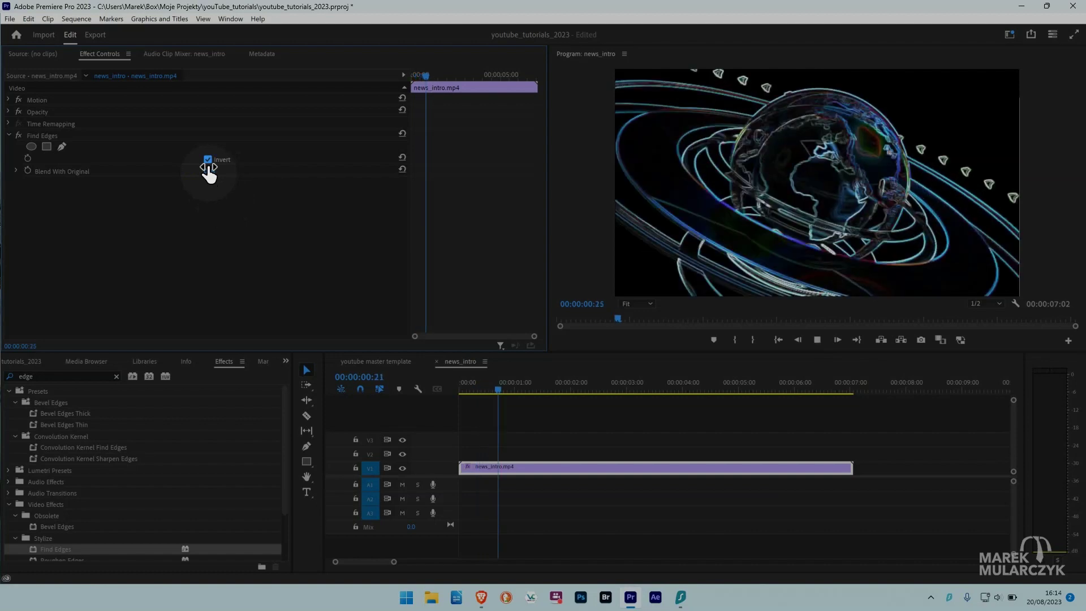
key("j")
key("j")
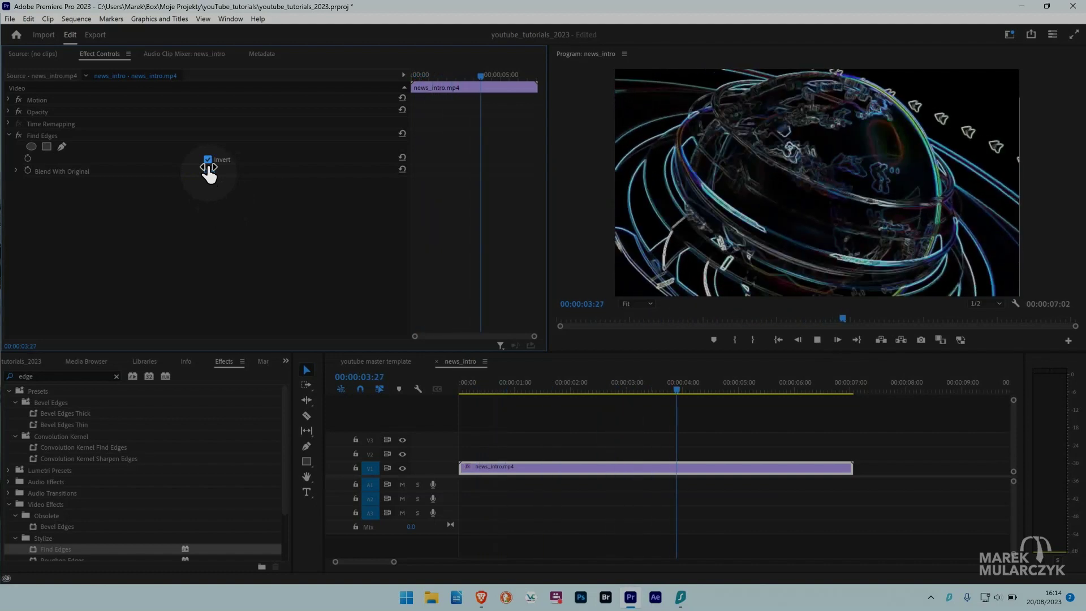
key("l")
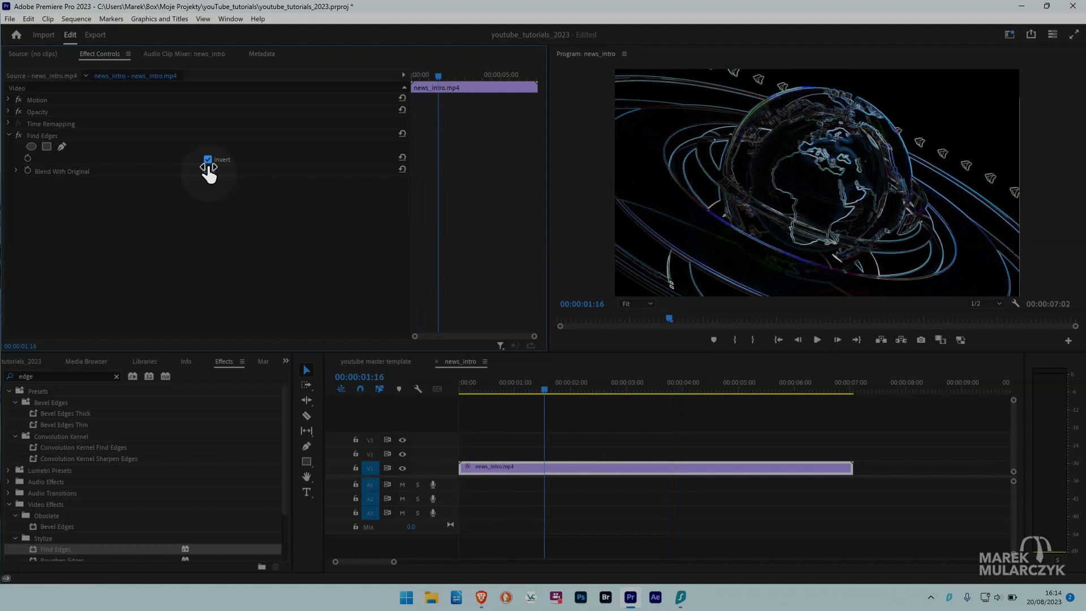
key("j")
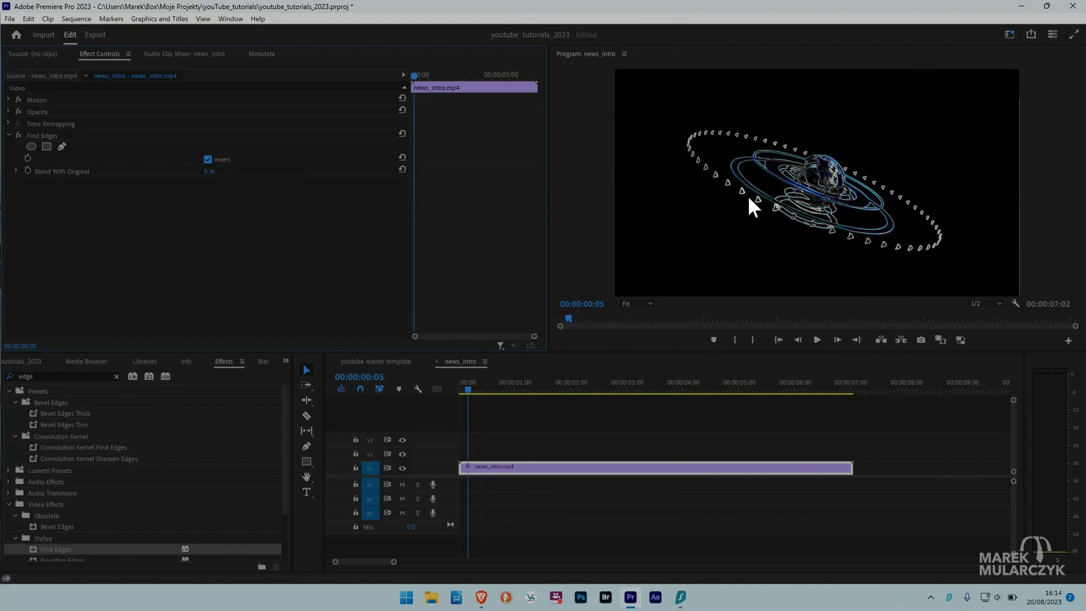
- Clear the 'edge' search and apply Video Effects > Channel > Invert to the clip
left_click(116, 376)
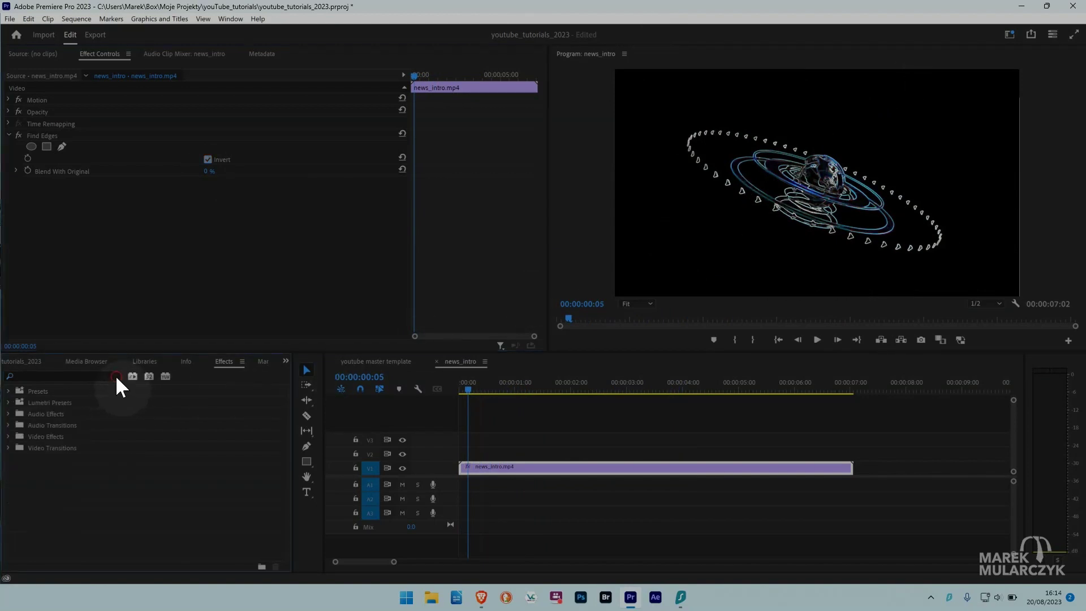
left_click(8, 436)
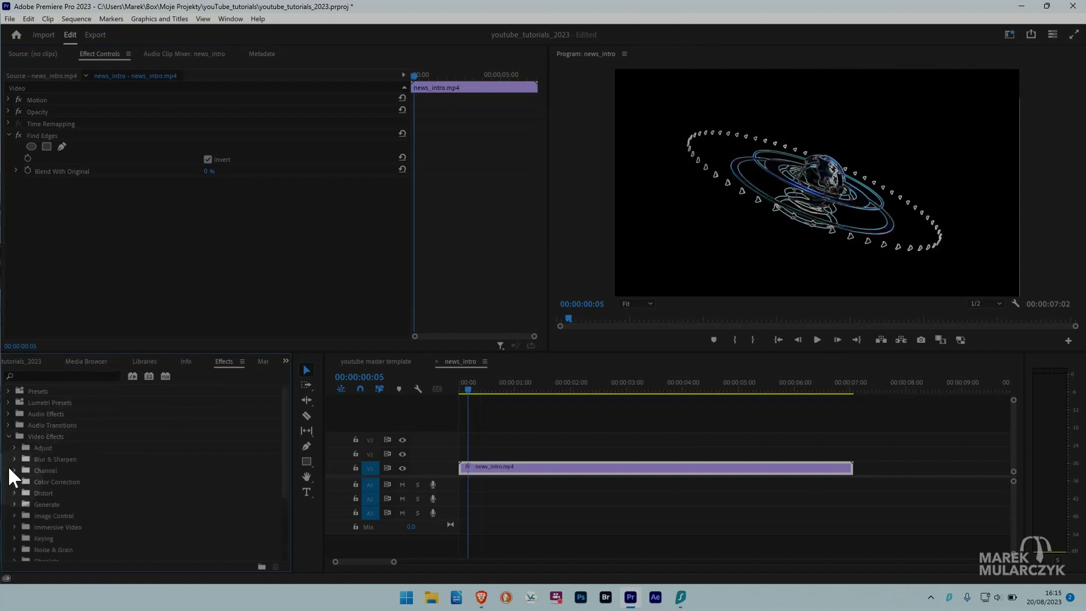
left_click(15, 470)
left_click(59, 480)
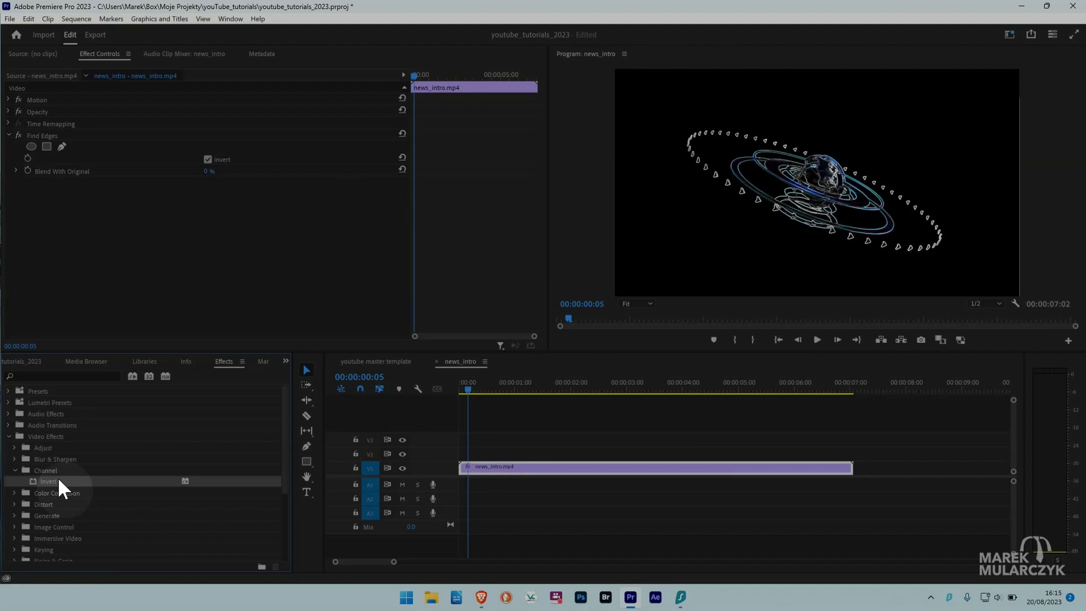
double_click(58, 480)
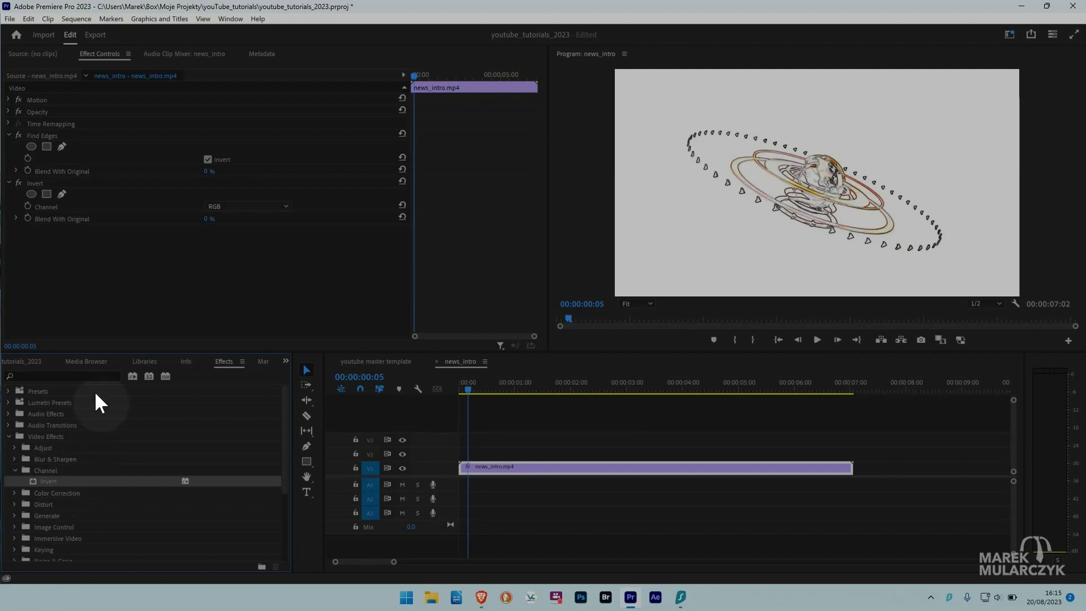
- Try inverting the Red, Green and then Blue channels with the Invert effect
left_click(40, 181)
left_click(285, 207)
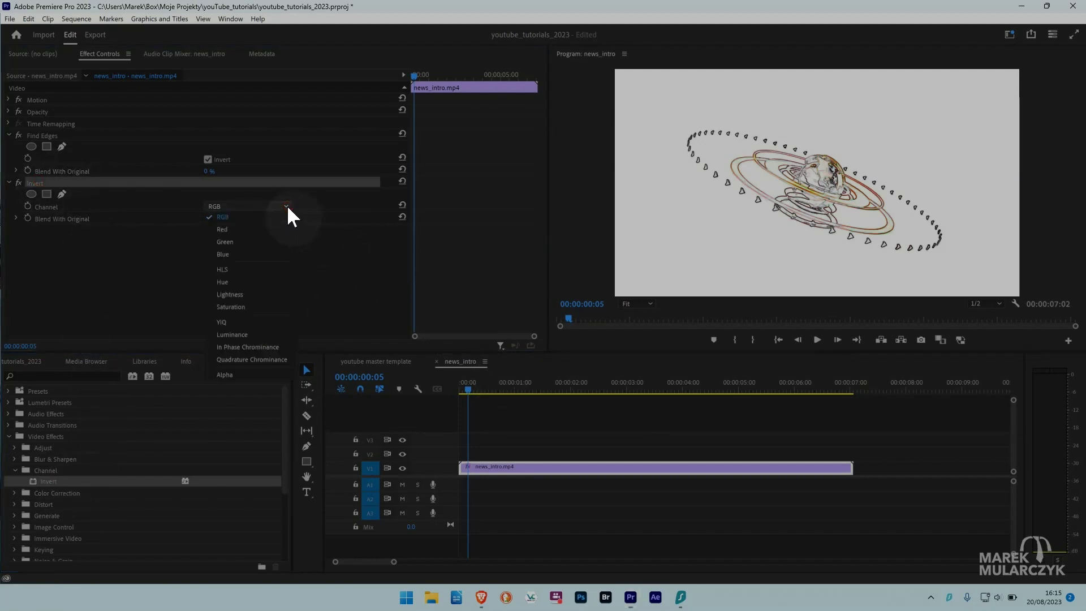
left_click(229, 230)
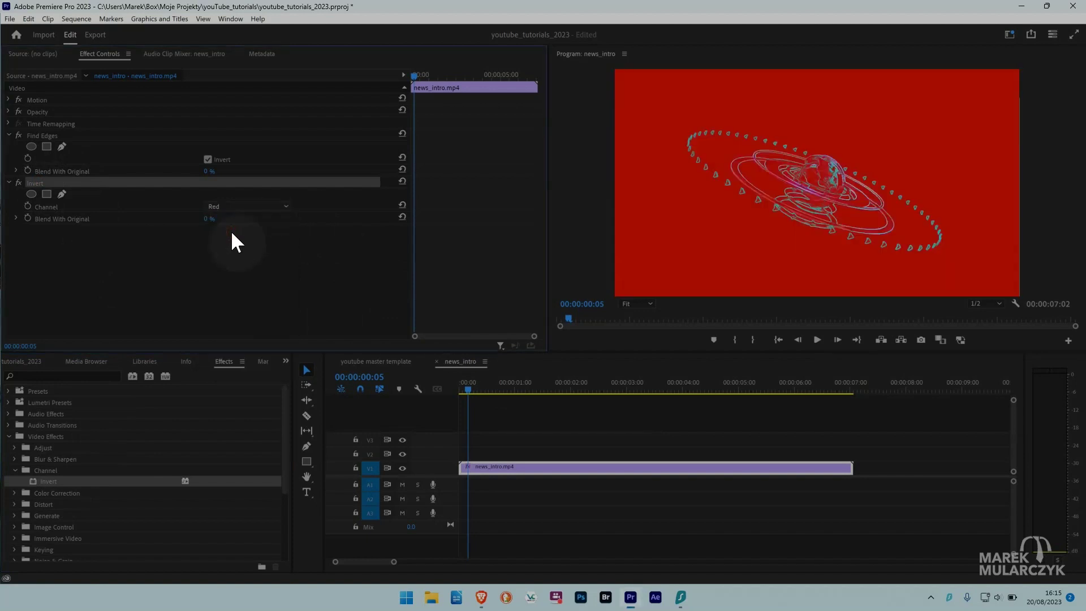
left_click(278, 207)
left_click(244, 241)
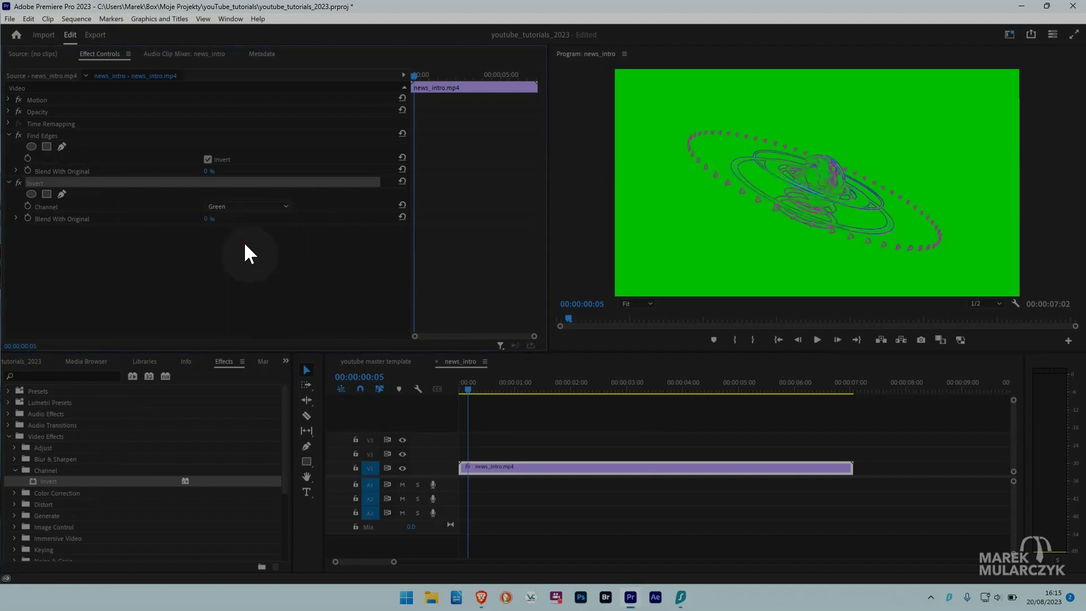
left_click(271, 207)
left_click(243, 253)
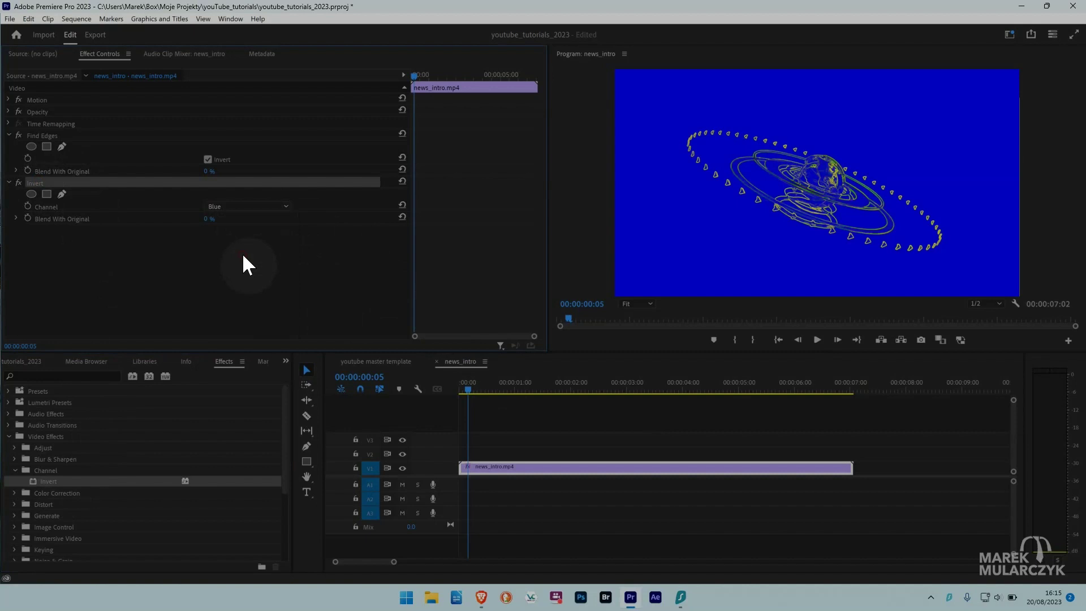
- Set the Invert channel to Hue after trying HLS, and preview the result
left_click(277, 207)
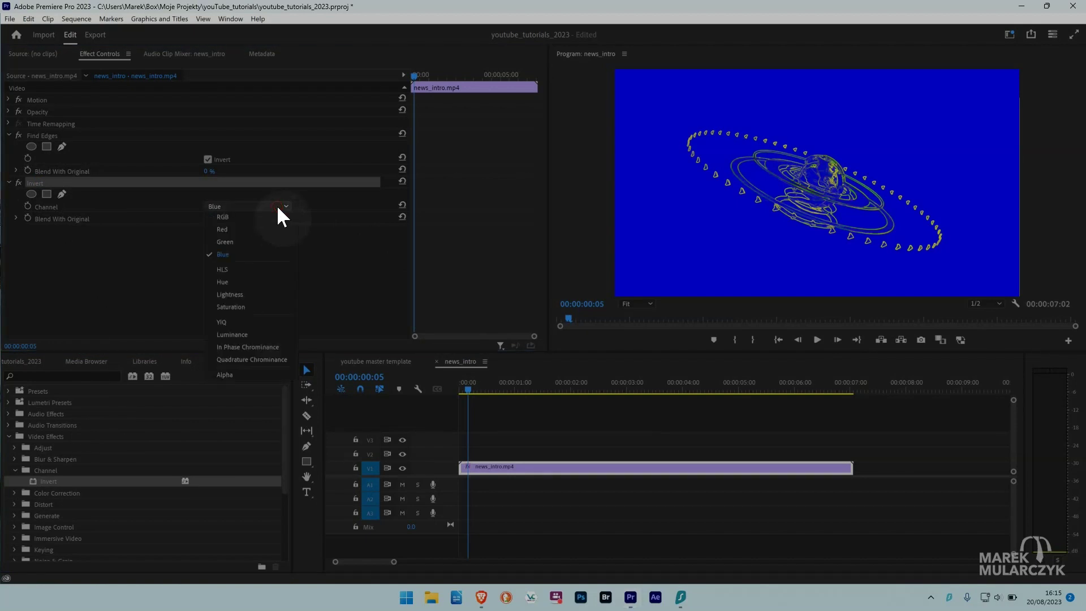
left_click(251, 269)
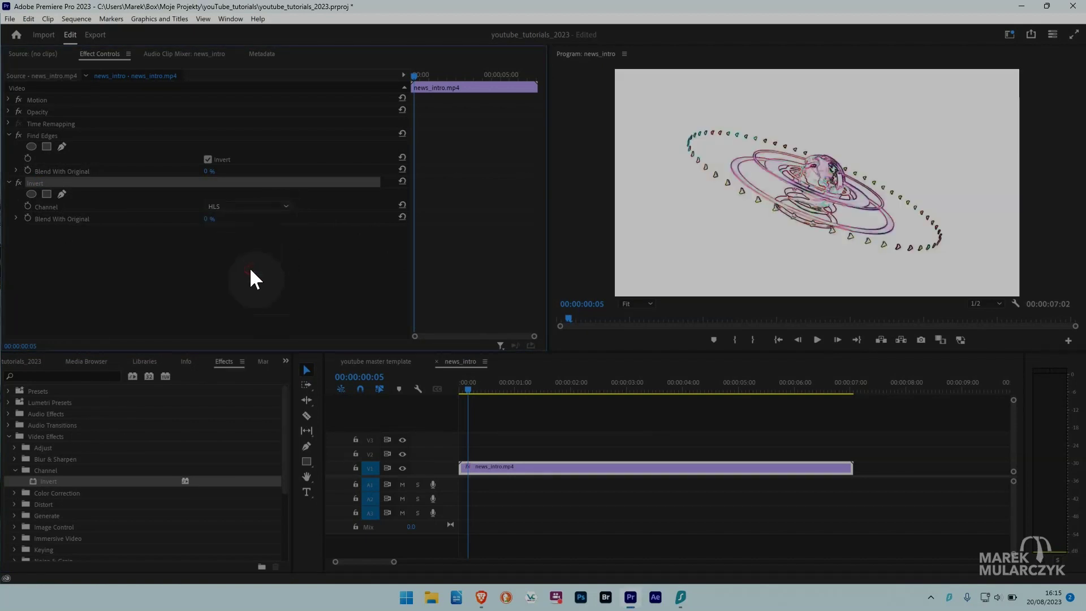
left_click(259, 210)
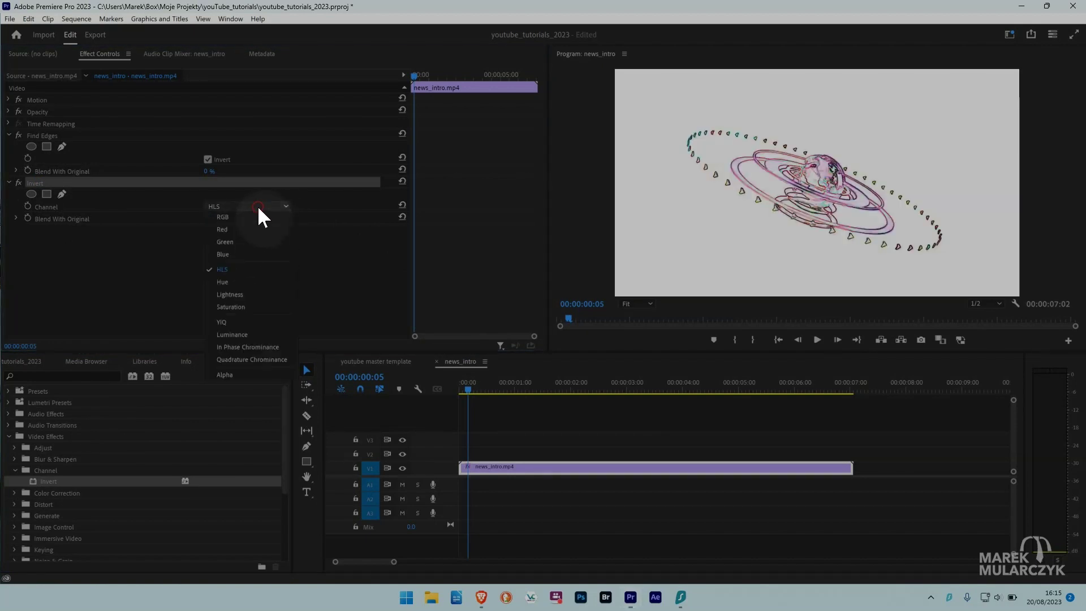
left_click(244, 286)
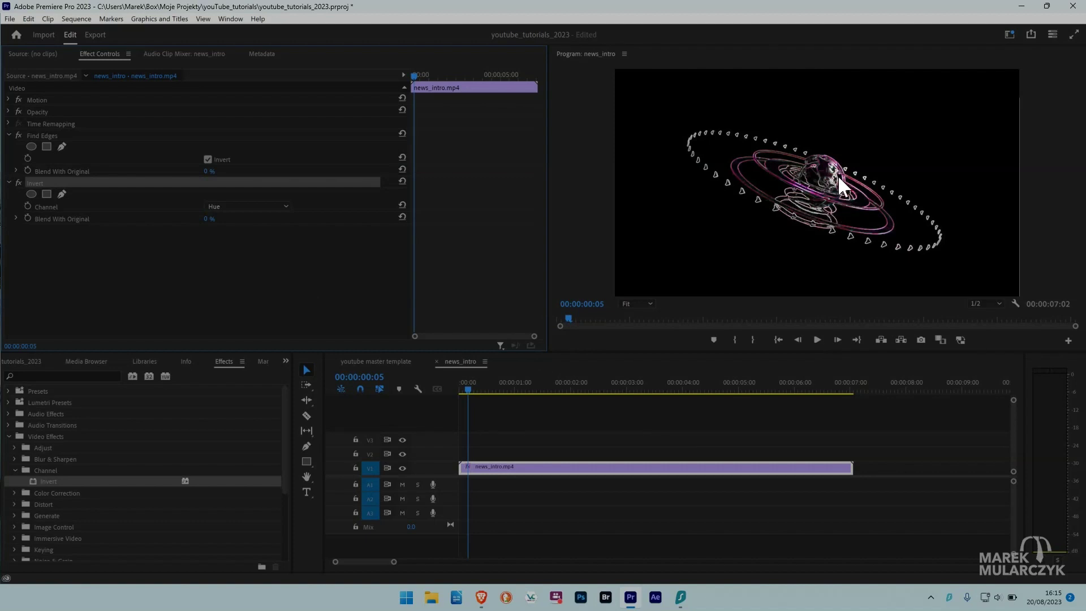
key("space")
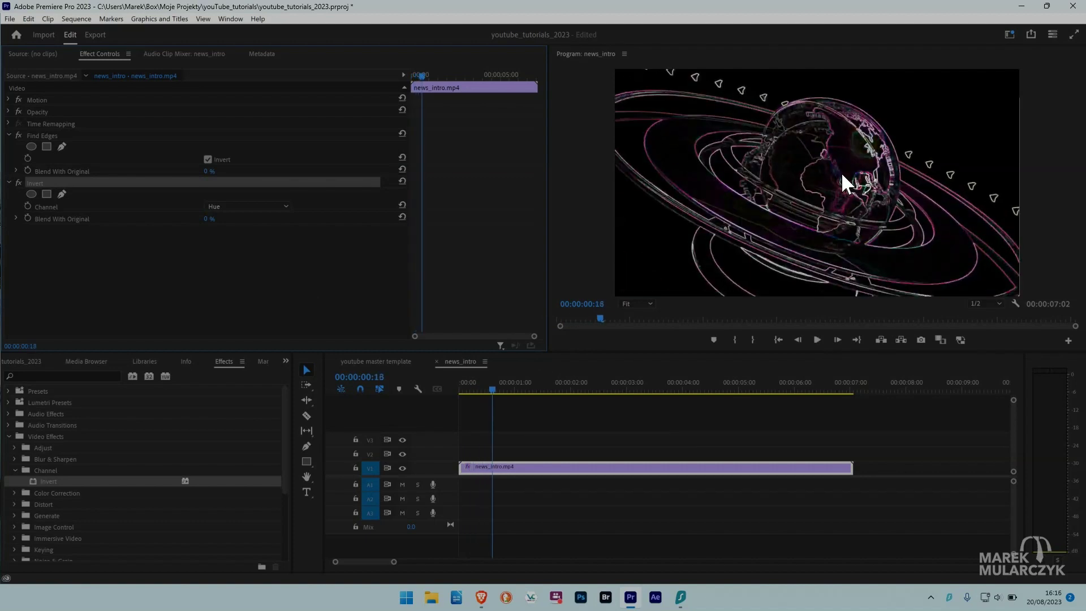
key("Left")
key("Left")
key("Left")
key("Left")
key("Left")
key("Left")
key("Left")
key("Left")
key("Left")
key("Left")
key("Left")
key("Left")
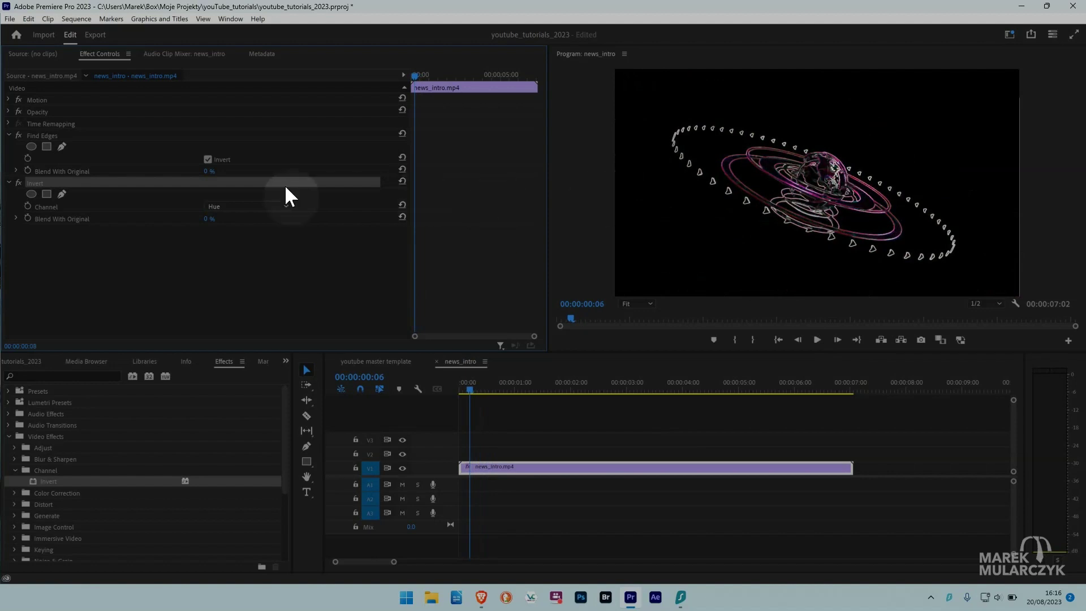
- Compare In Phase and Quadrature Chrominance, settling on In Phase Chrominance for Invert
left_click(255, 207)
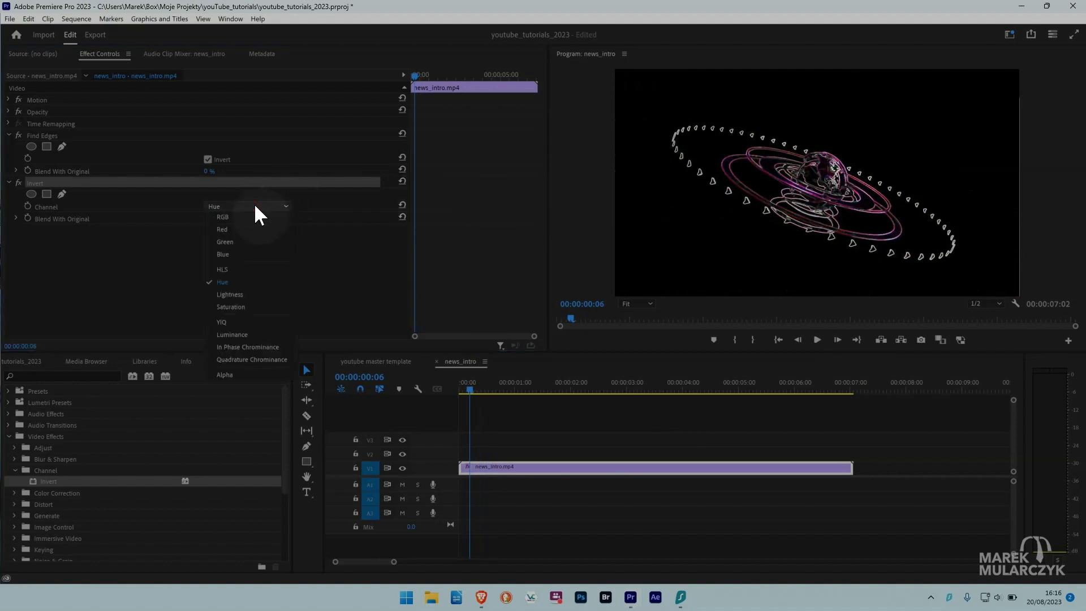
left_click(246, 345)
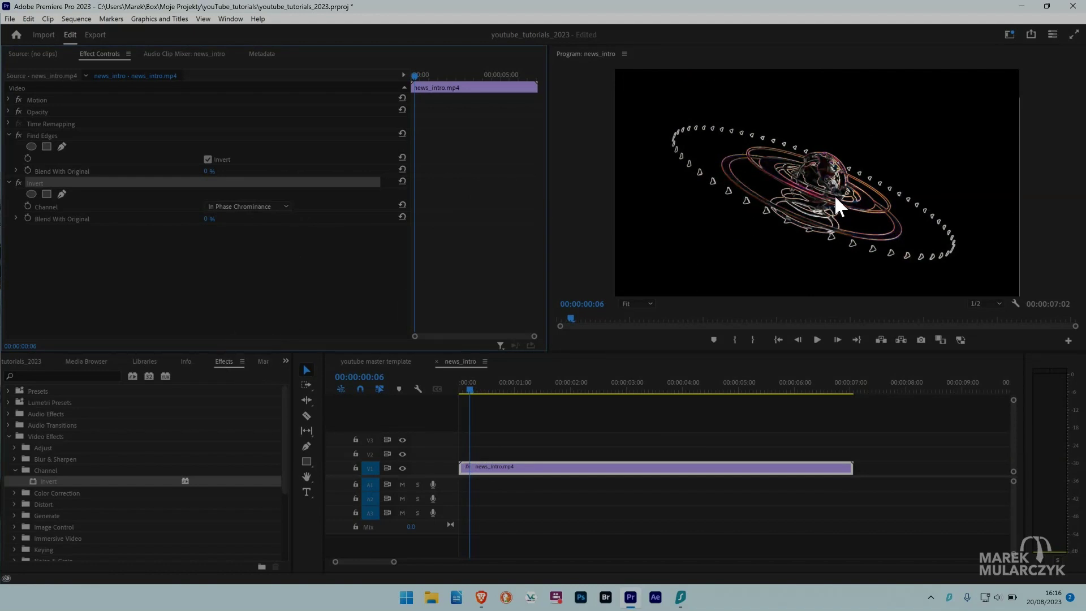
left_click(261, 207)
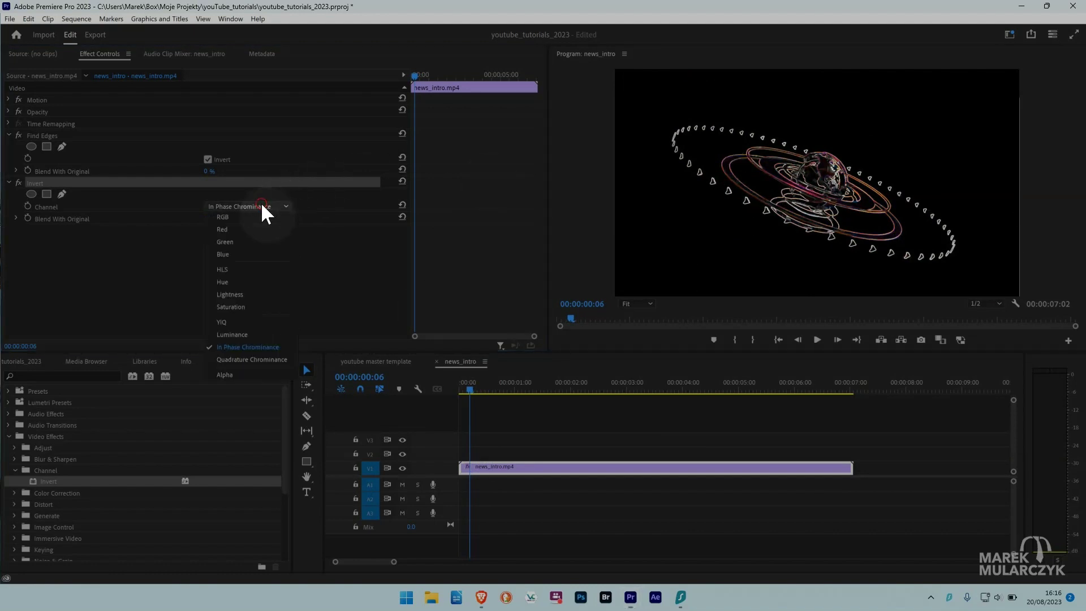
left_click(265, 359)
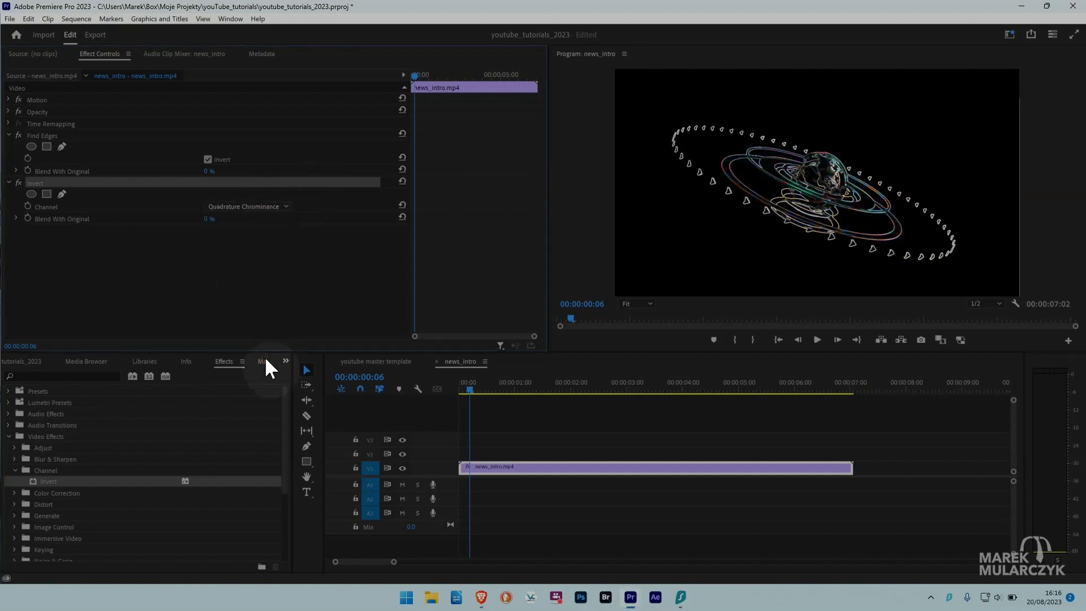
left_click(269, 206)
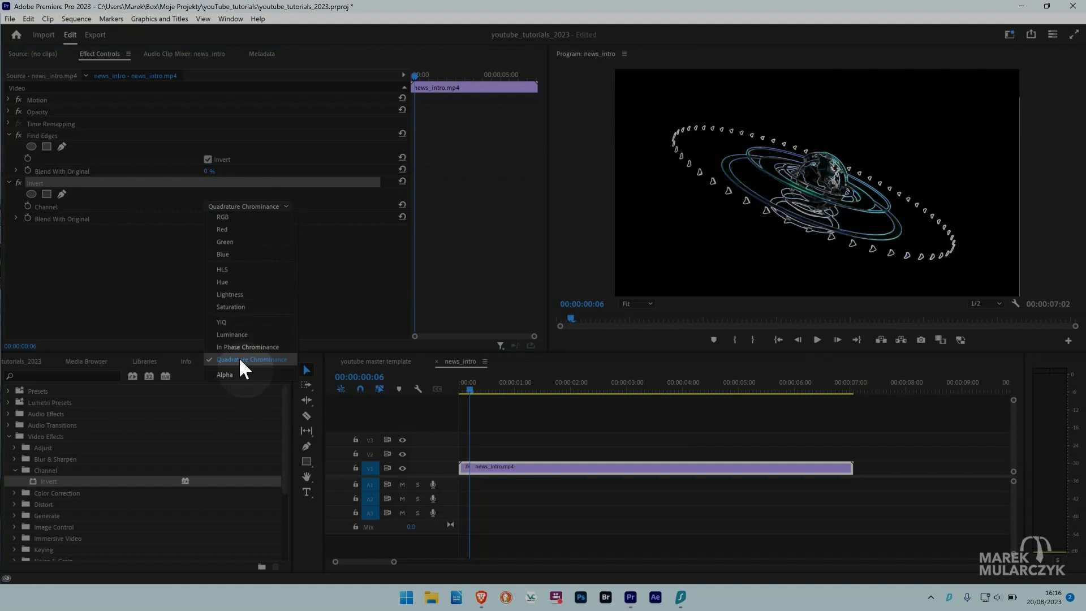
left_click(249, 346)
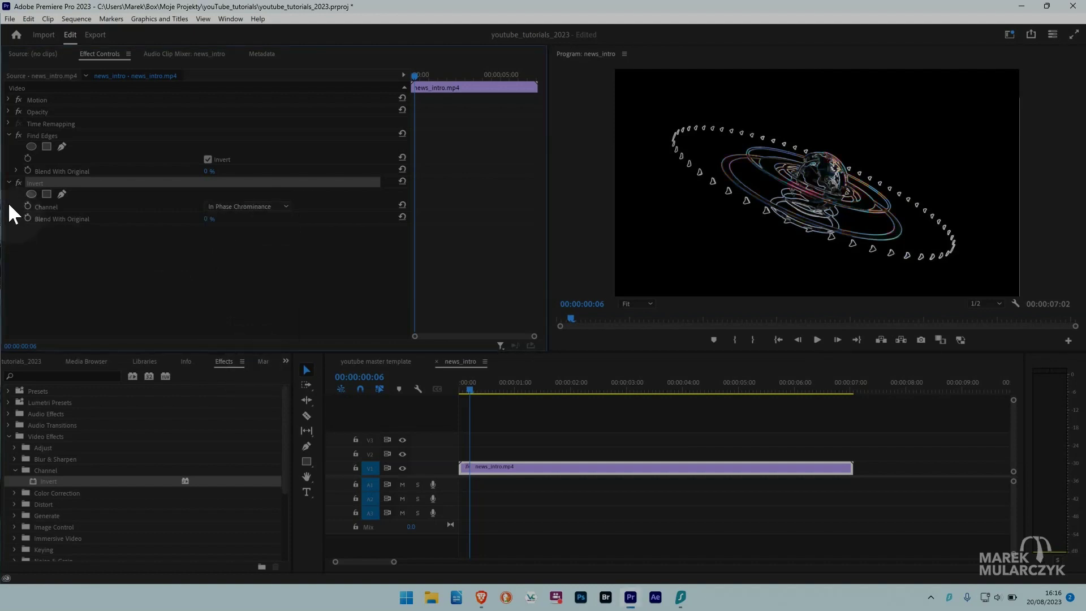
- Toggle the Invert effect off and back on to compare, leaving its channel unchanged
left_click(18, 183)
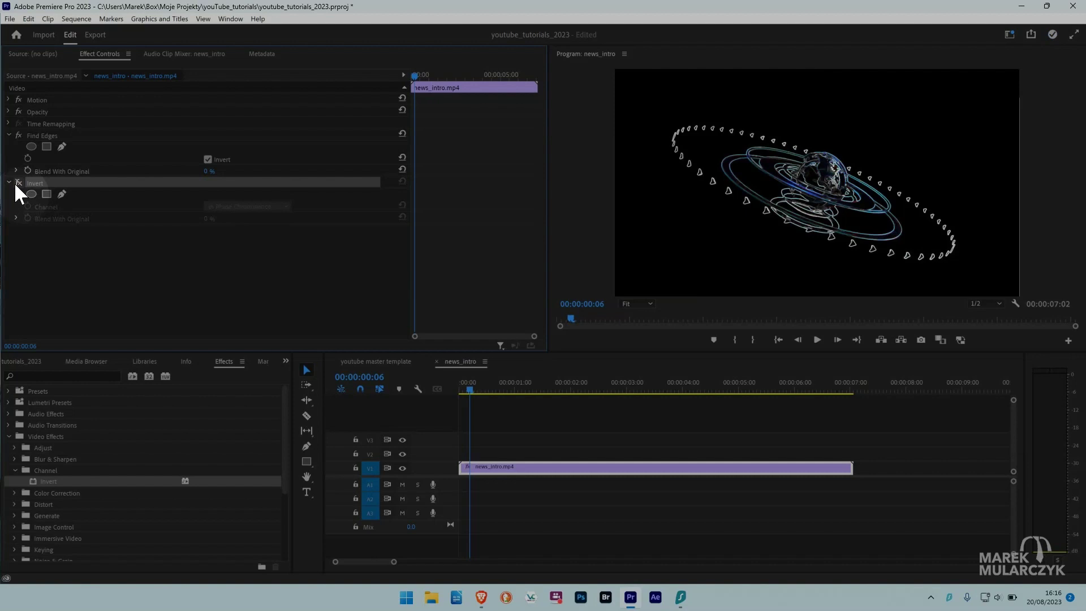
left_click(18, 183)
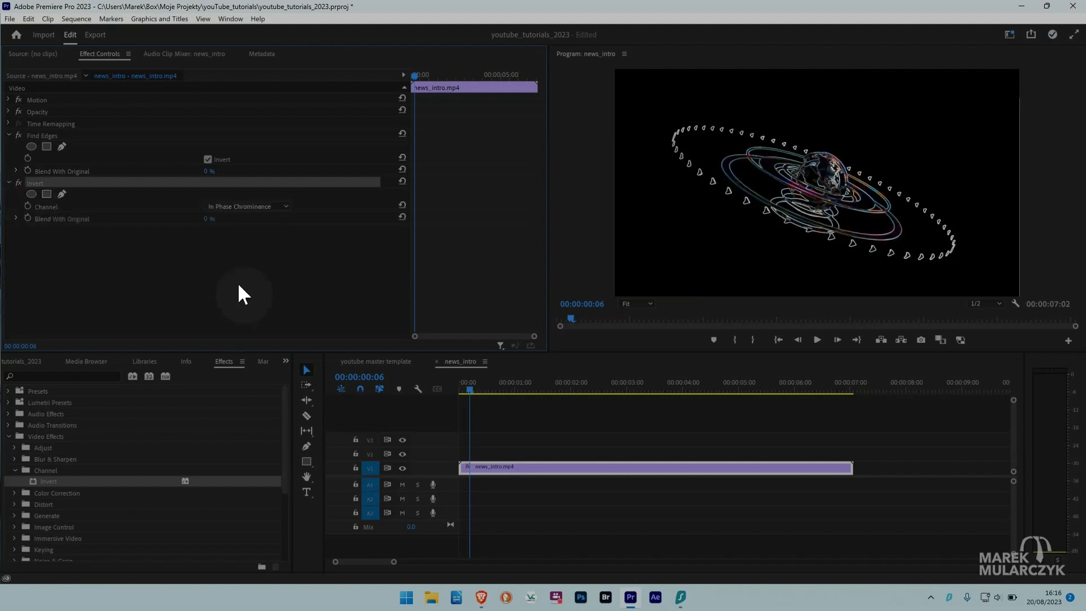
left_click(284, 207)
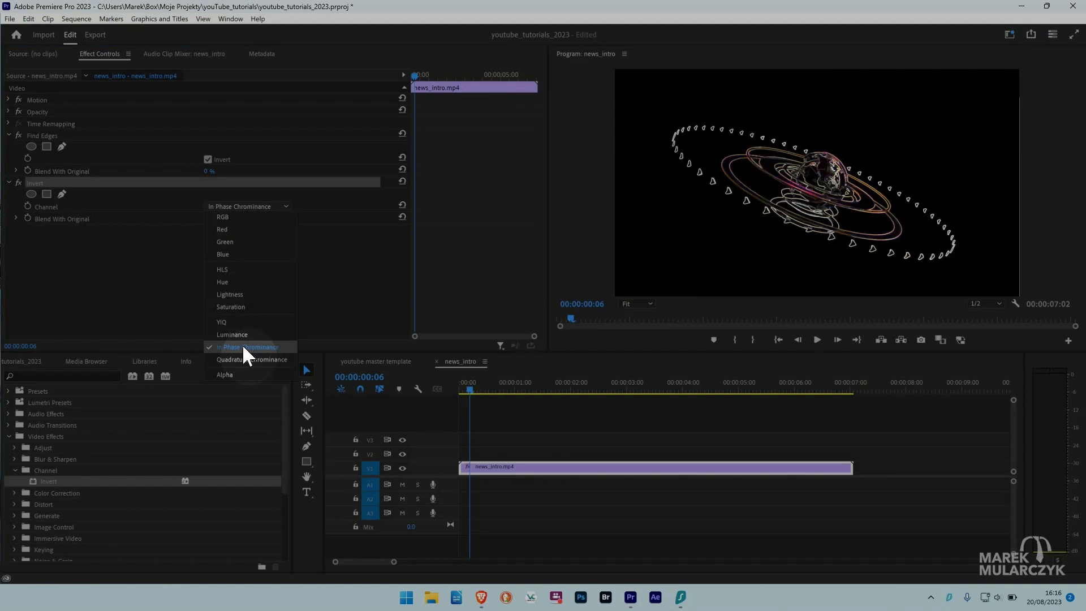
left_click(141, 285)
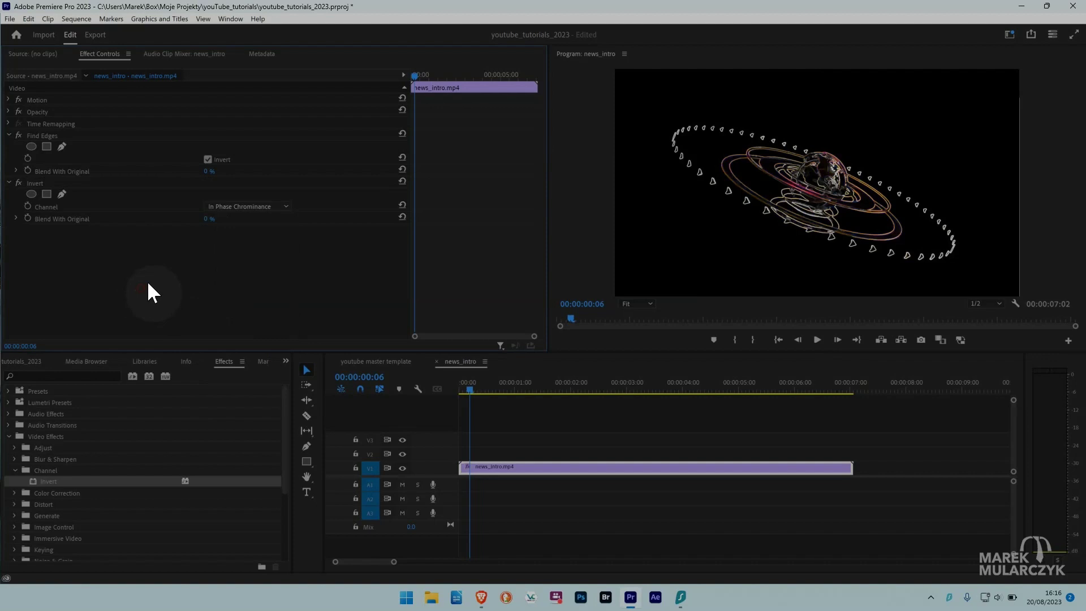
- Apply Color Correction > Tint to news_intro and set Map Black To dark red
left_click(16, 471)
left_click(12, 482)
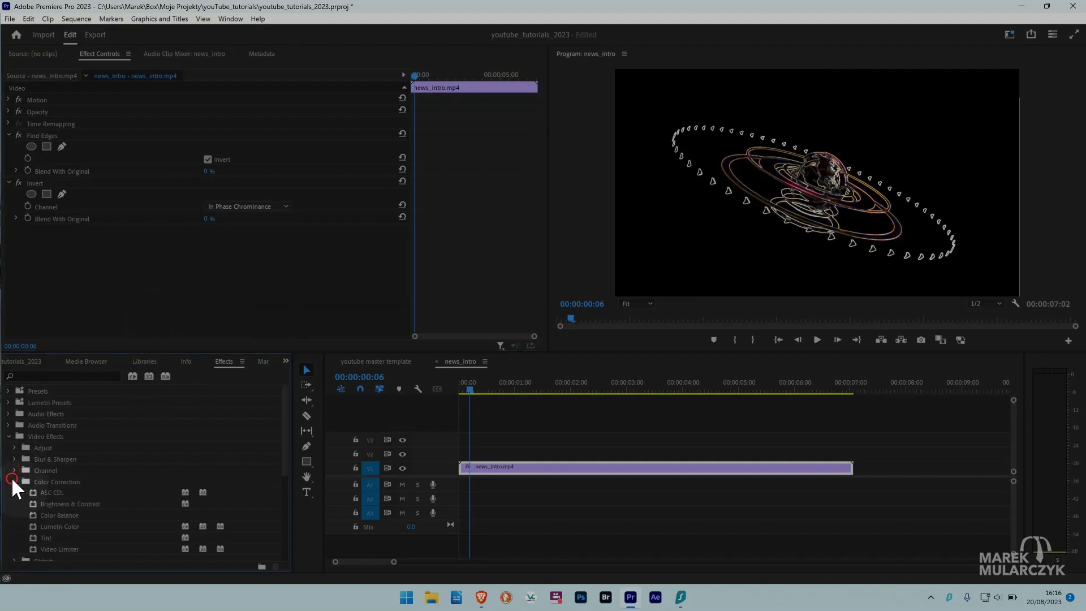
left_click_drag(46, 538, 579, 469)
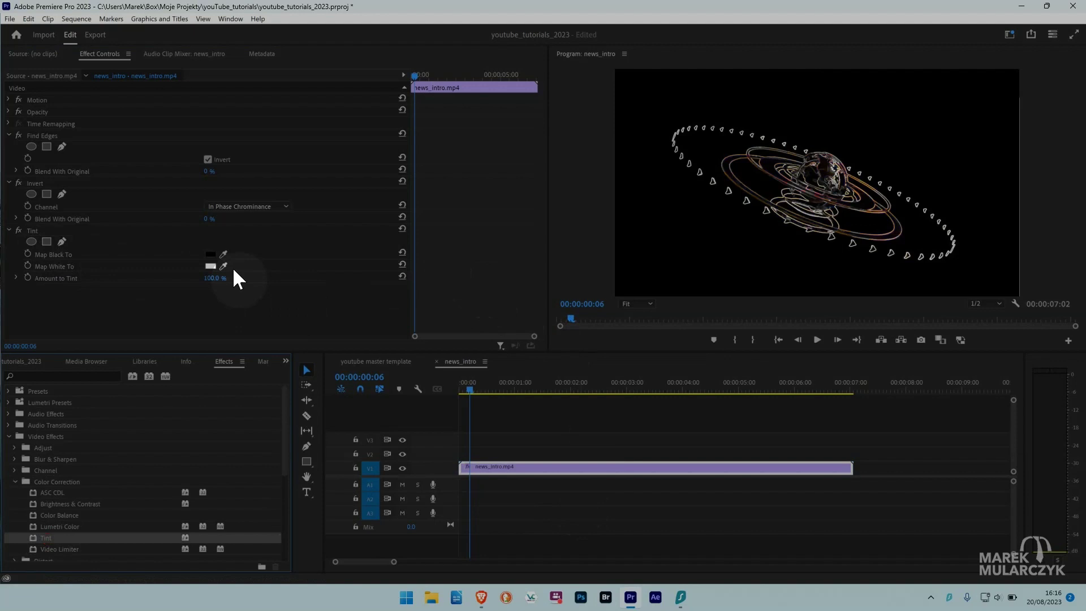
left_click(209, 254)
left_click_drag(530, 293, 534, 286)
left_click(658, 220)
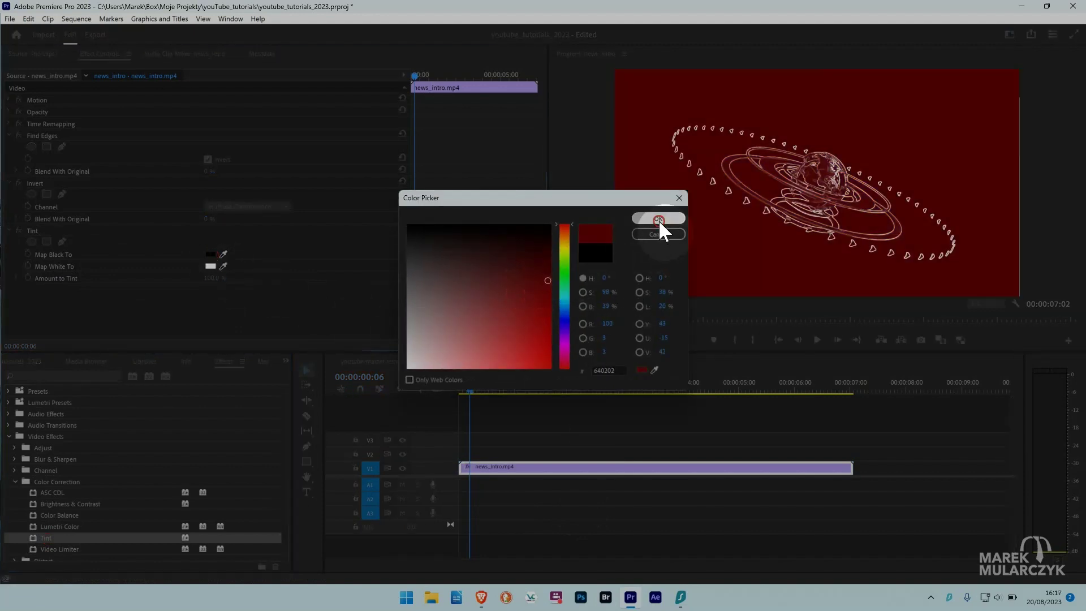
- Set Tint's Map White To colour to bright yellow
left_click(209, 266)
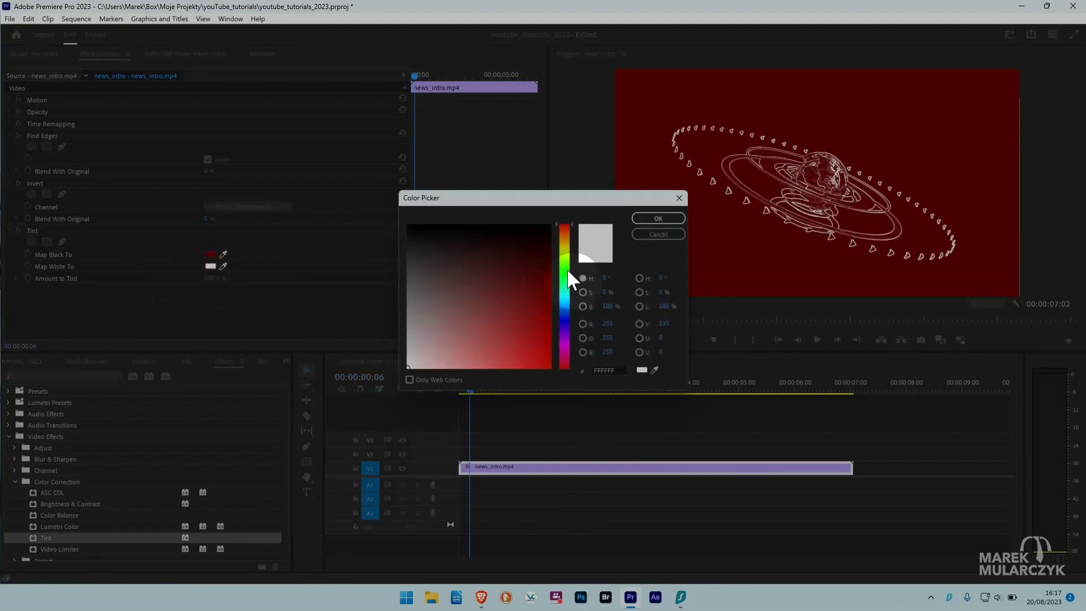
left_click_drag(566, 268, 566, 250)
left_click_drag(494, 292, 540, 356)
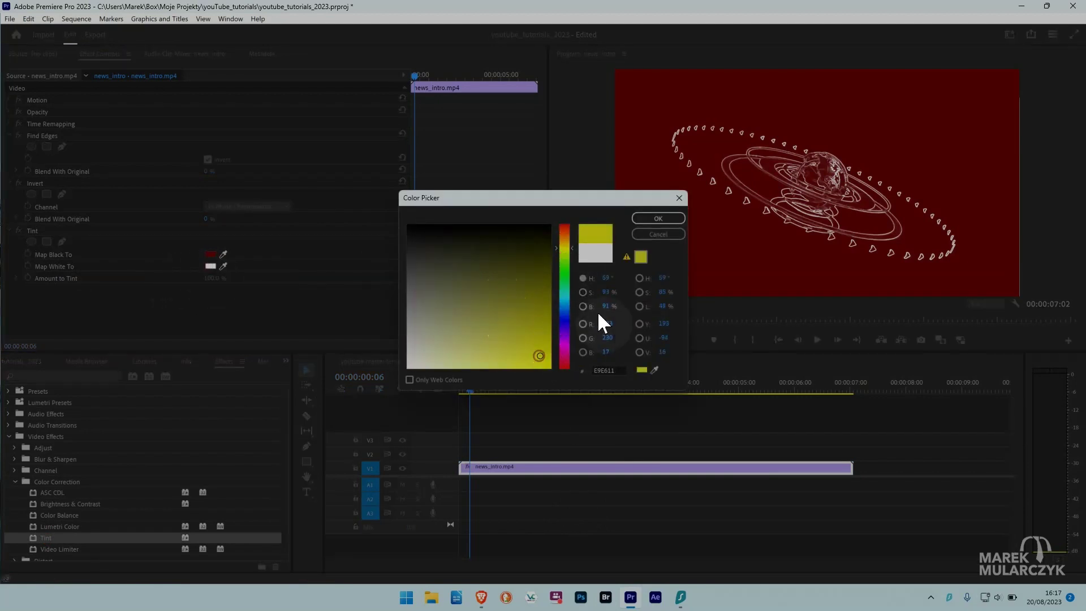
left_click(664, 220)
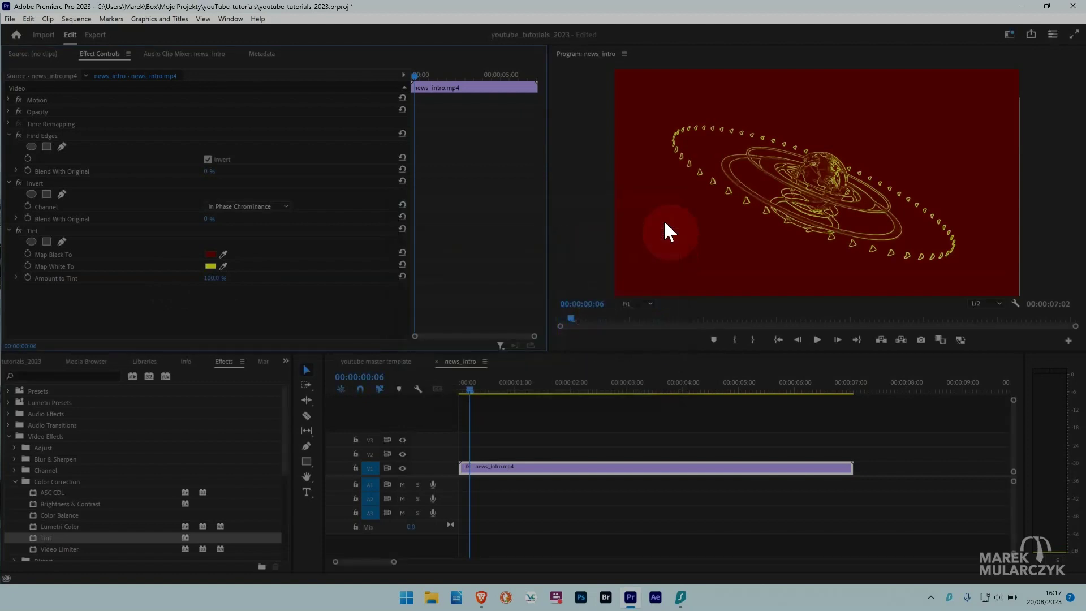
- Disable the Tint effect in Effect Controls
left_click_drag(665, 223, 760, 69)
mouse_move(995, 172)
left_mouse_down()
mouse_move(776, 113)
mouse_move(809, 181)
mouse_move(800, 182)
left_mouse_up()
left_click(19, 230)
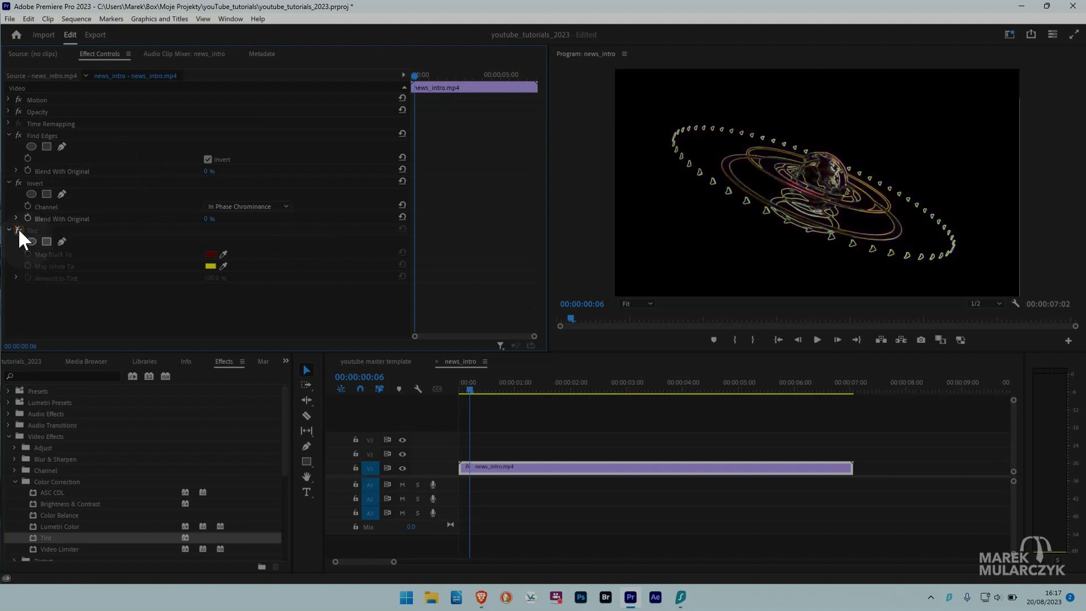
- Play the clip forwards and backwards to review the warm edges on black
key("space")
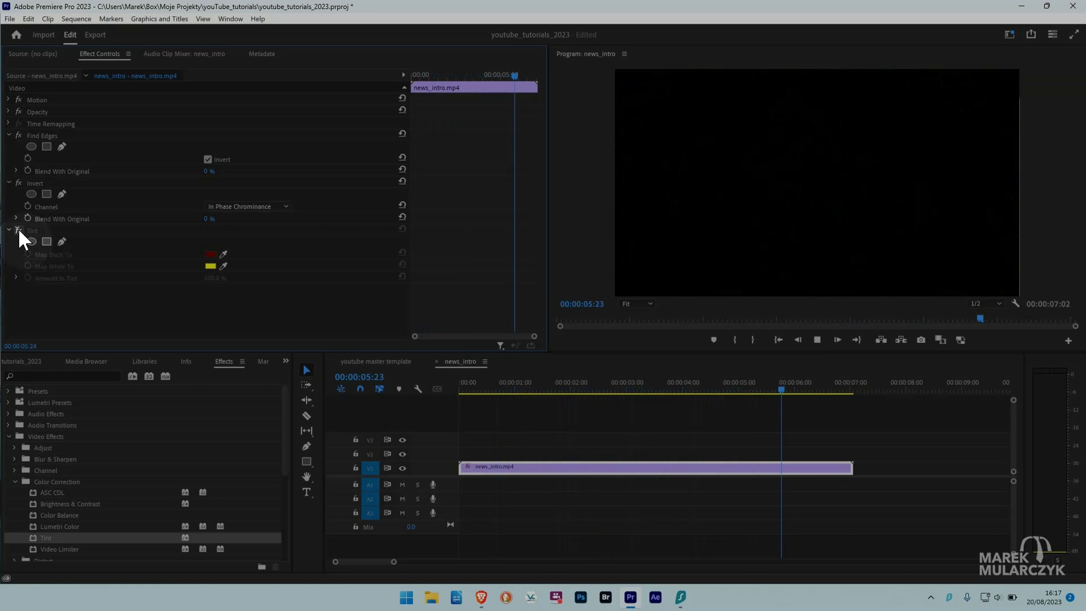
key("space")
key("j")
key("j")
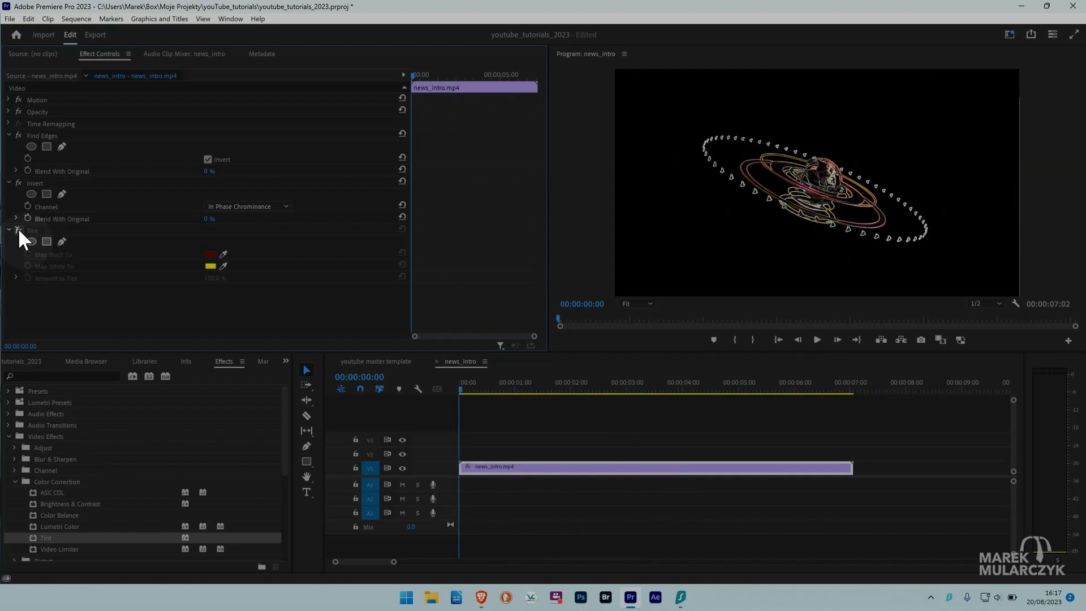
key("space")
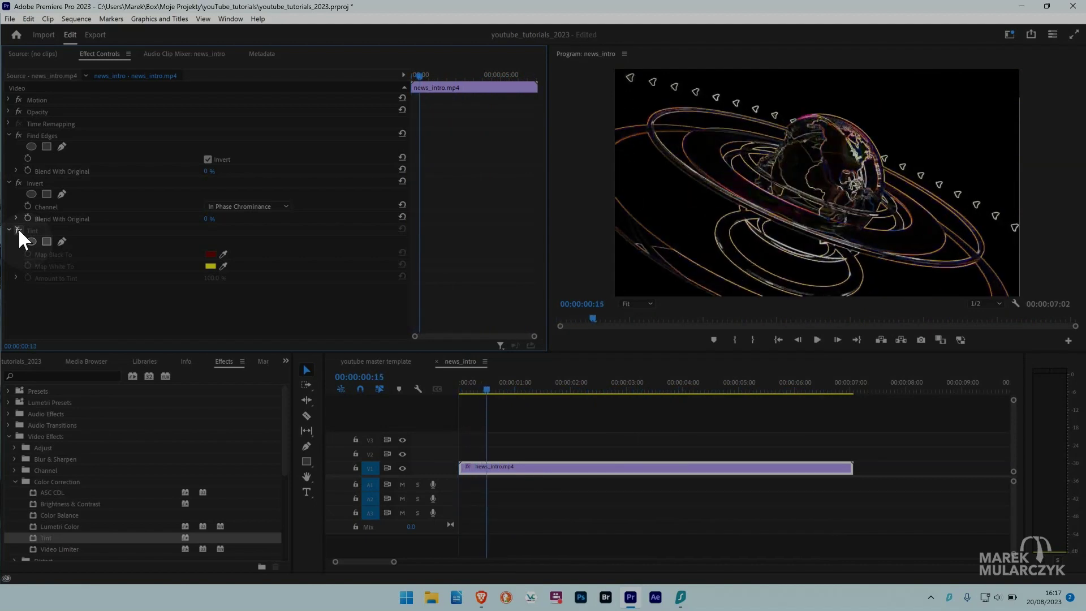